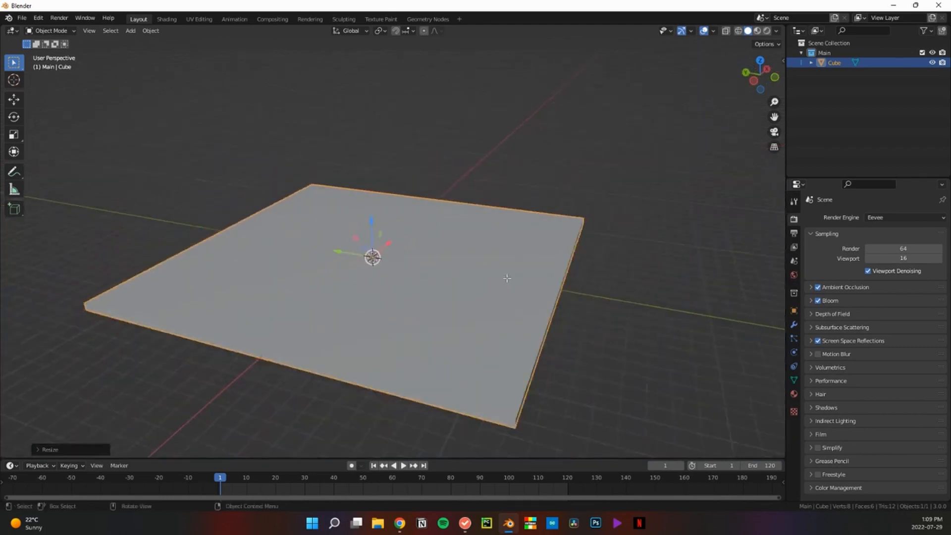
- Add two edge loops to the flat slab in Edit Mode, each slid close to one of two opposite outer edges
key(Tab)
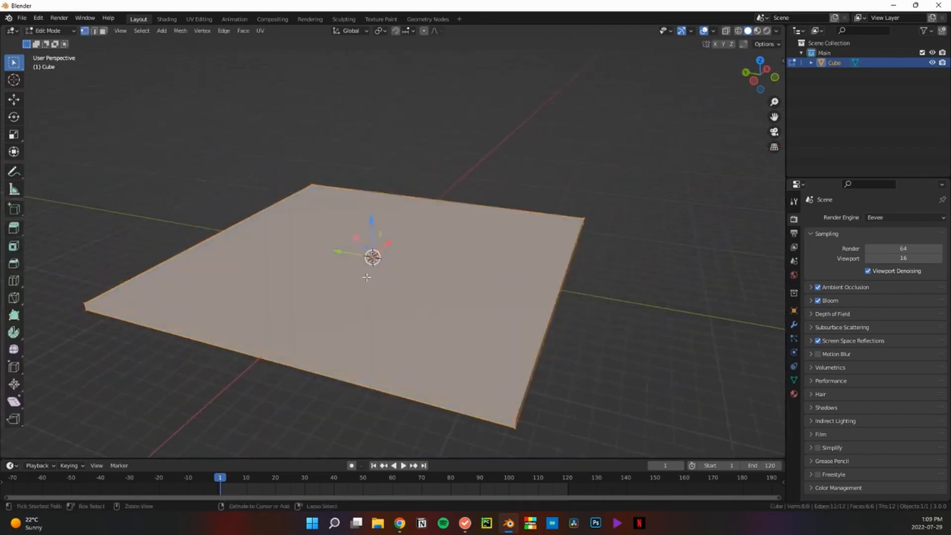
key(ctrl+r)
click(279, 352)
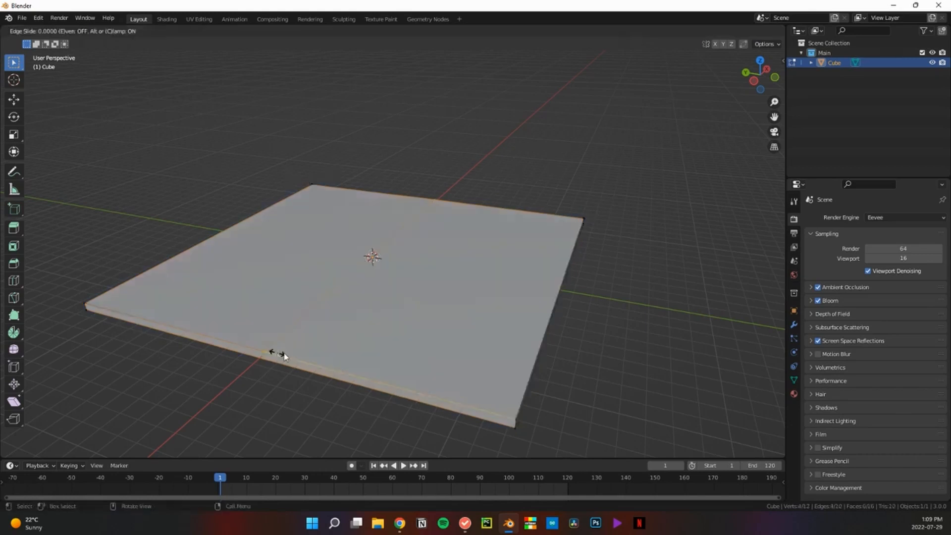
click(491, 391)
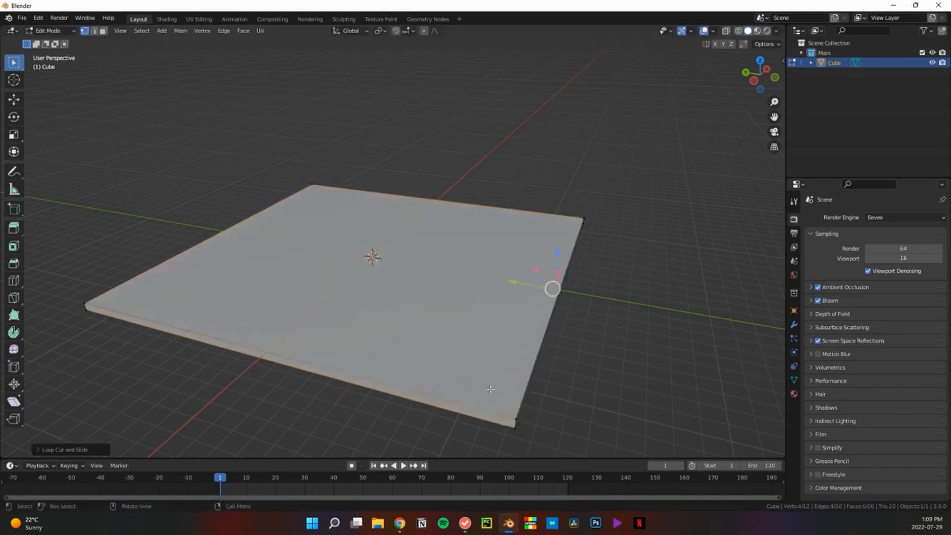
key(ctrl+r)
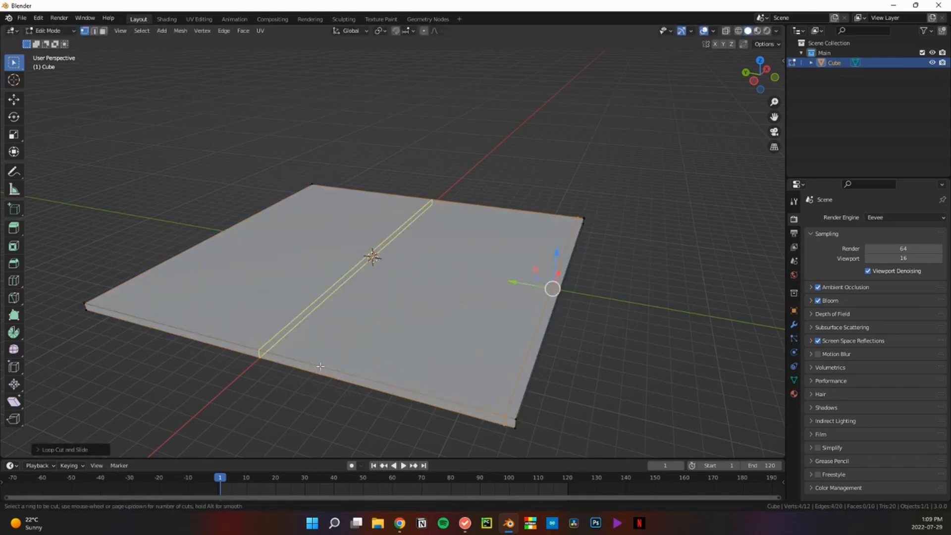
click(320, 366)
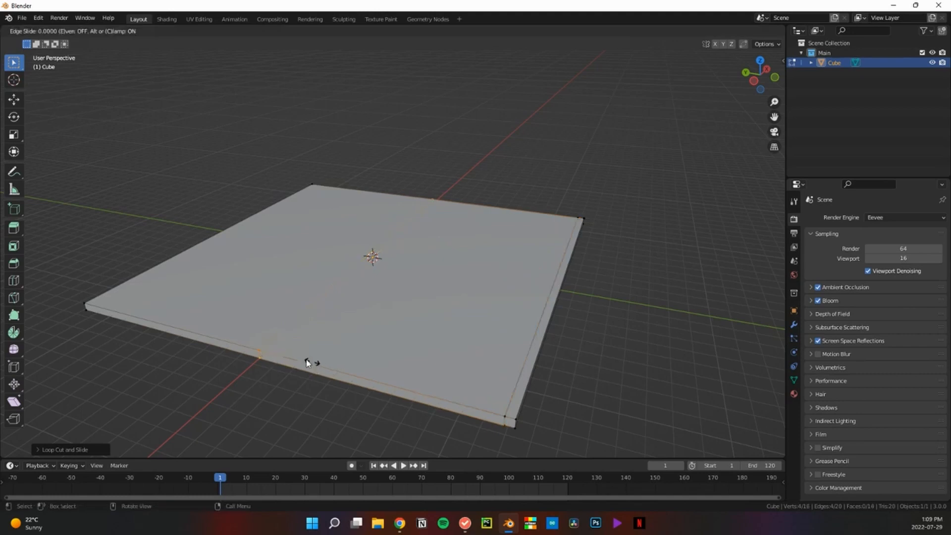
click(120, 298)
- Add edge loops close to the slab's other two opposite edges, completing a thin border on all four sides
alt+middle_drag(283, 259, 459, 314)
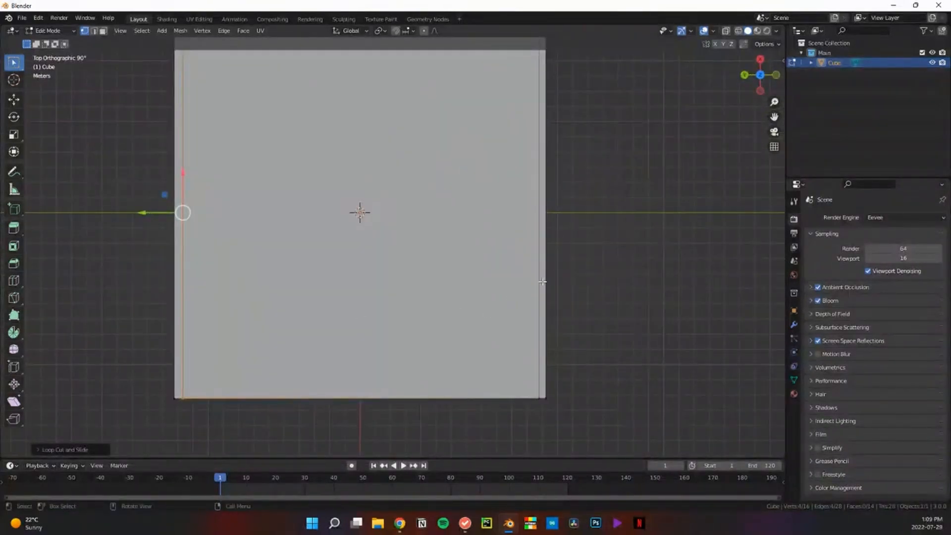
shift+middle_drag(543, 281, 550, 325)
scroll(552, 325, down, 1)
key(ctrl+r)
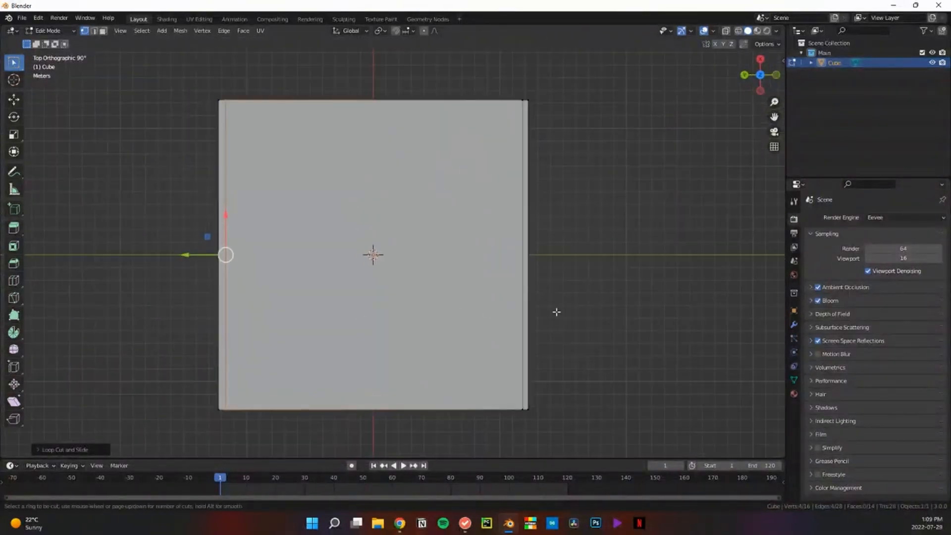
click(532, 258)
scroll(571, 351, down, 1)
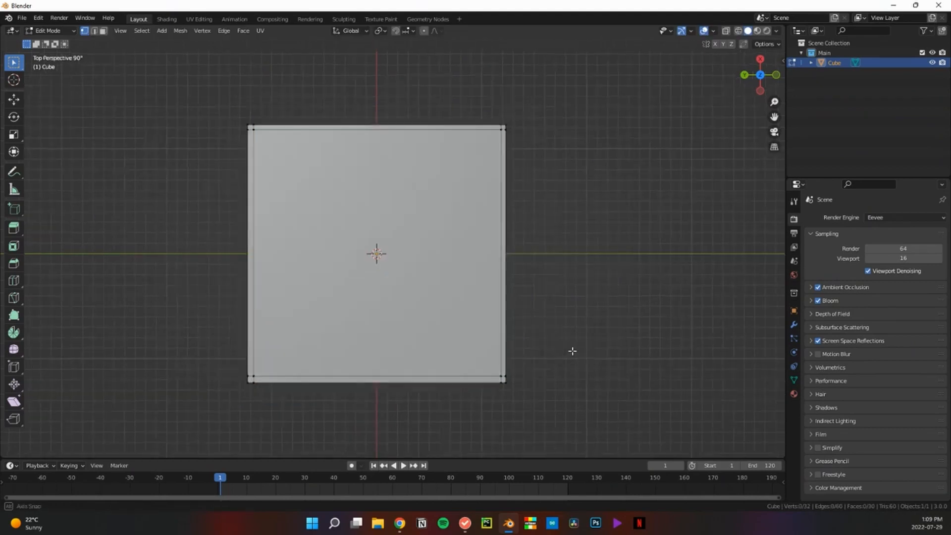
- Extrude the slab's narrow top border faces upward about 1.48 m to form a raised rim, and return to Object Mode
middle_drag(571, 351, 557, 297)
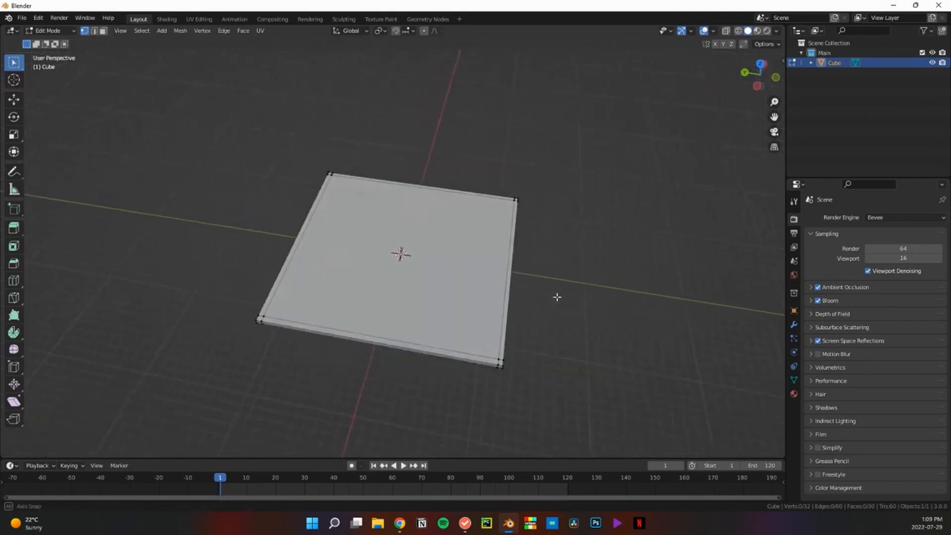
scroll(558, 294, up, 1)
key(3)
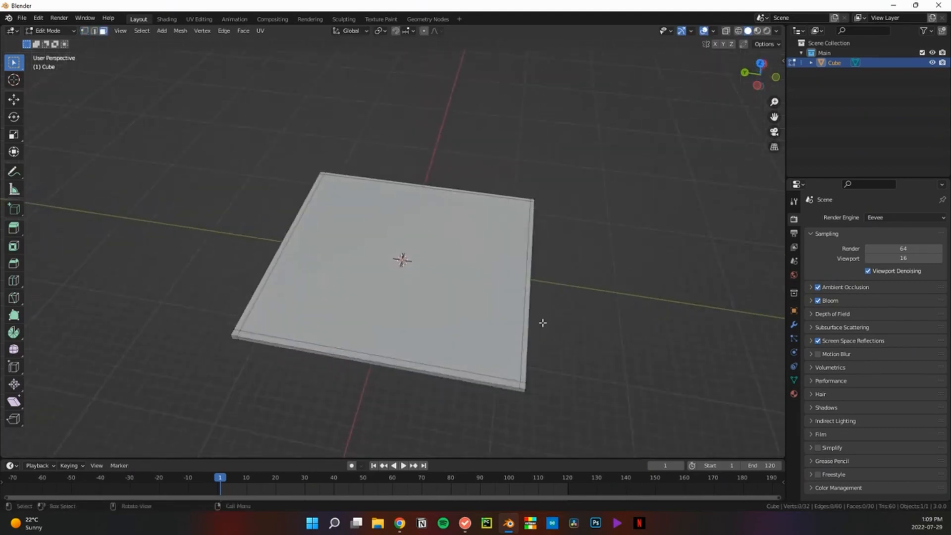
click(526, 327)
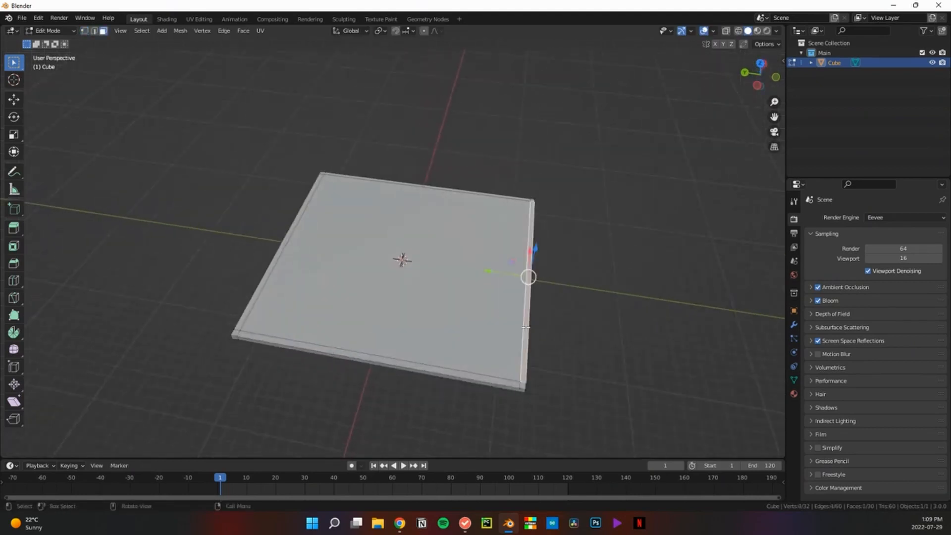
shift+click(513, 386)
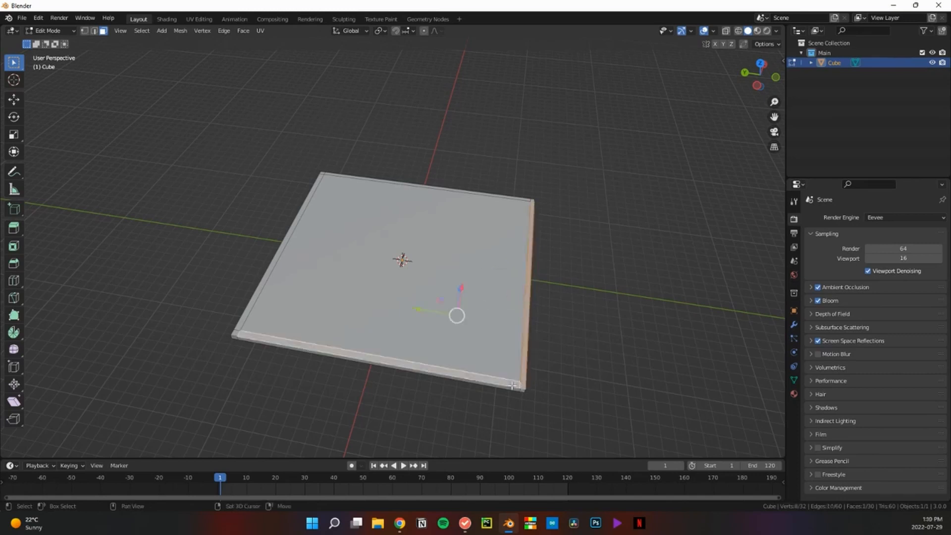
alt+shift+click(235, 332)
middle_drag(235, 332, 515, 271)
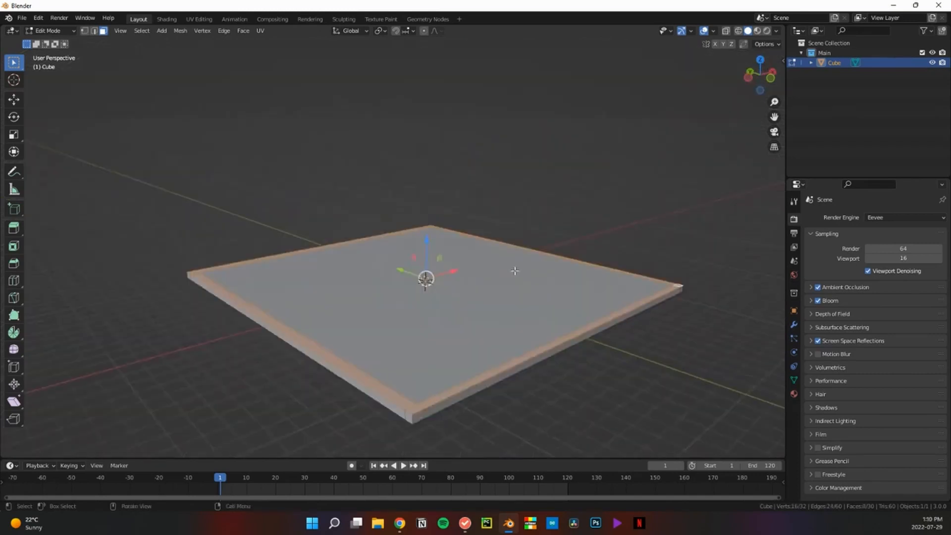
key(e)
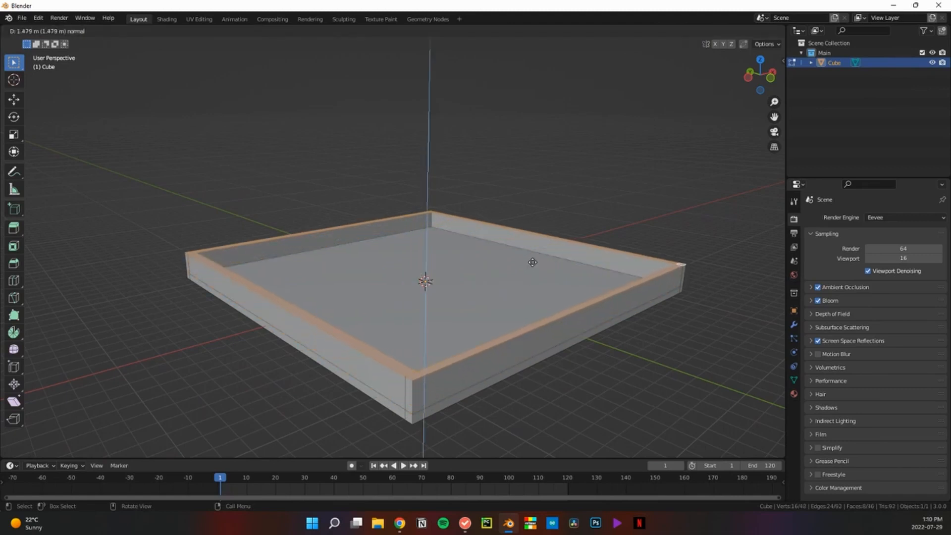
click(533, 262)
key(Tab)
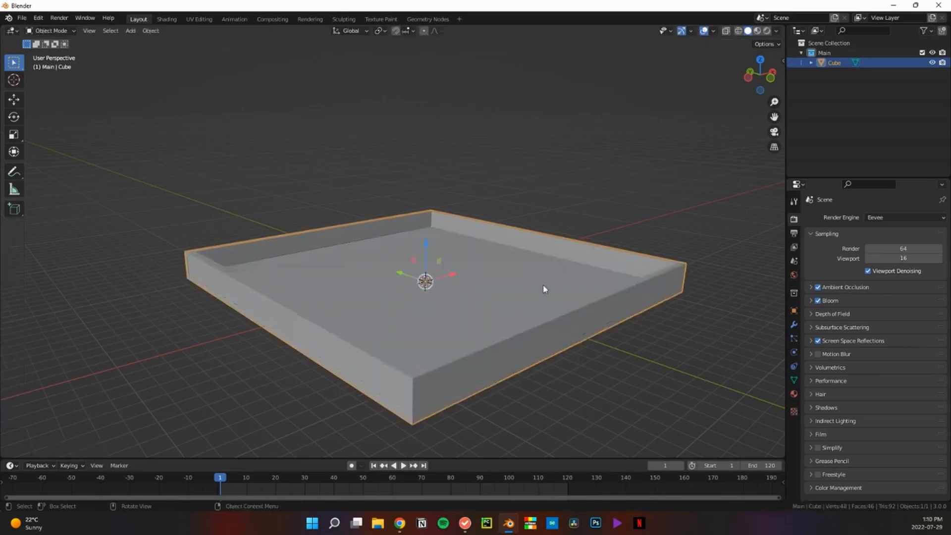
- Rename the rimmed slab object as Base
double_click(834, 64)
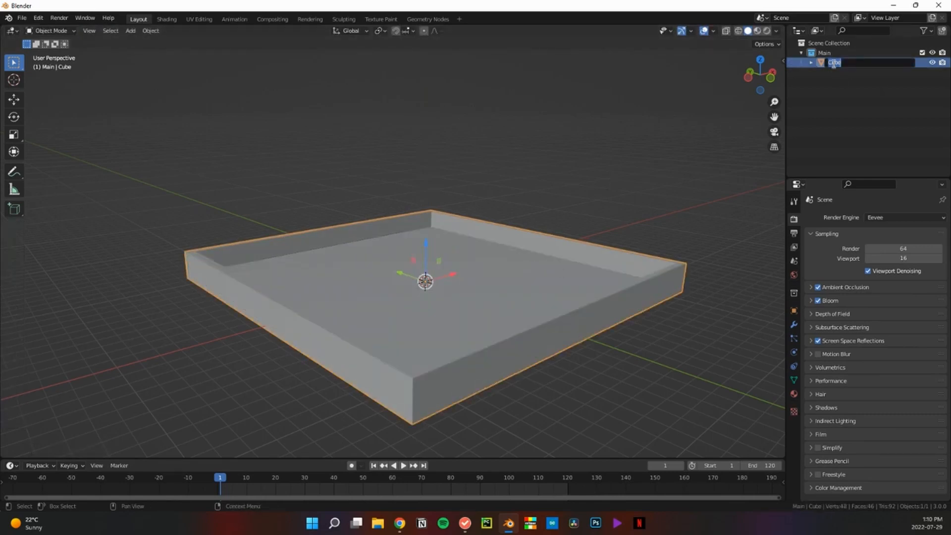
text(Base)
key(Return)
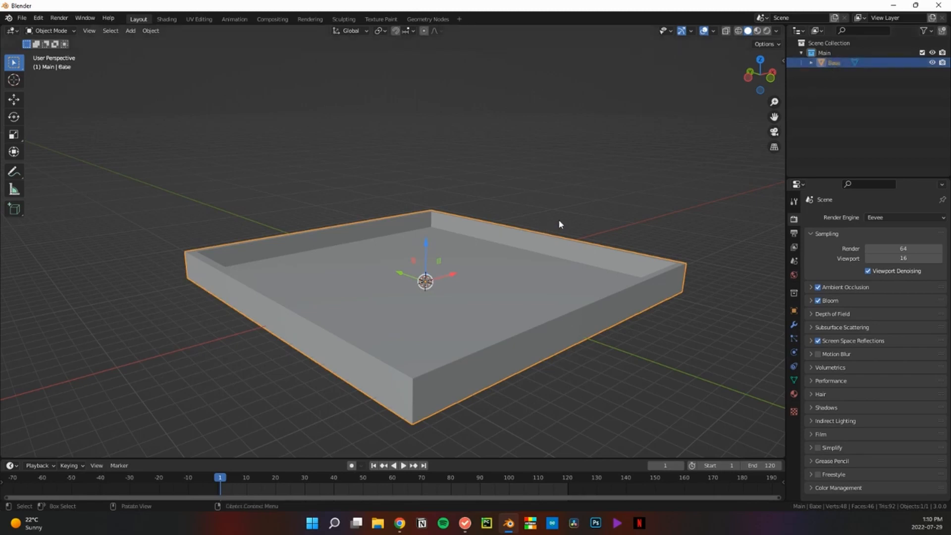
- Append the Cone, Cone.001, Cone.002 and Cylinder objects from tree.blend on the Desktop into the scene
middle_drag(559, 224, 501, 224)
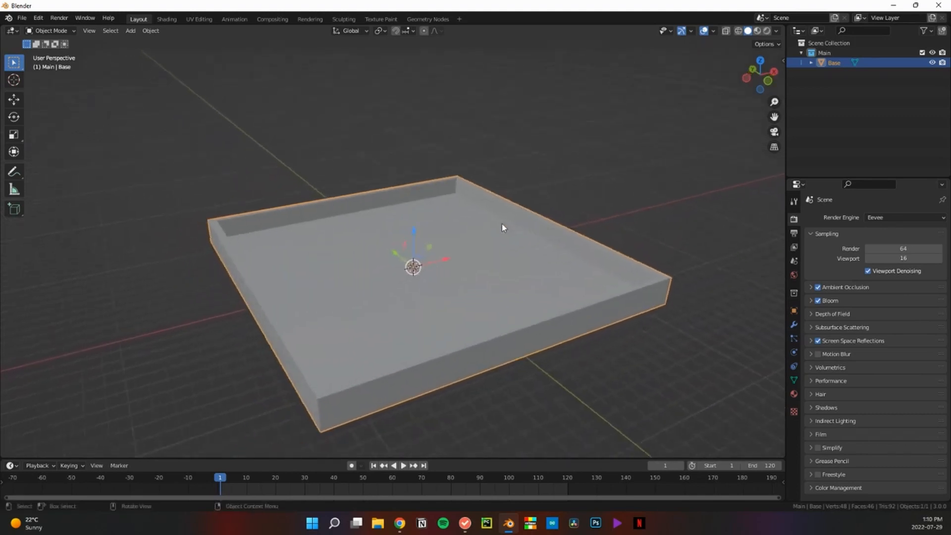
click(22, 18)
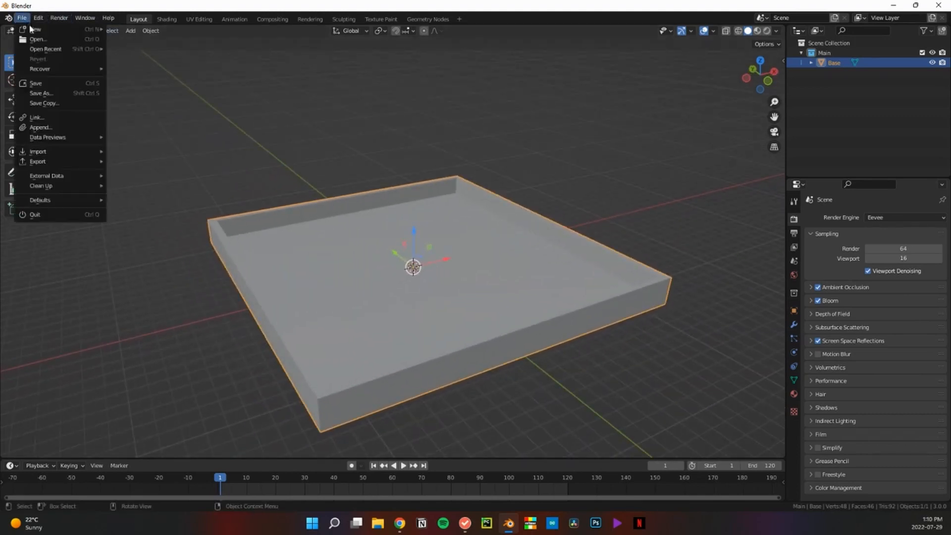
click(53, 128)
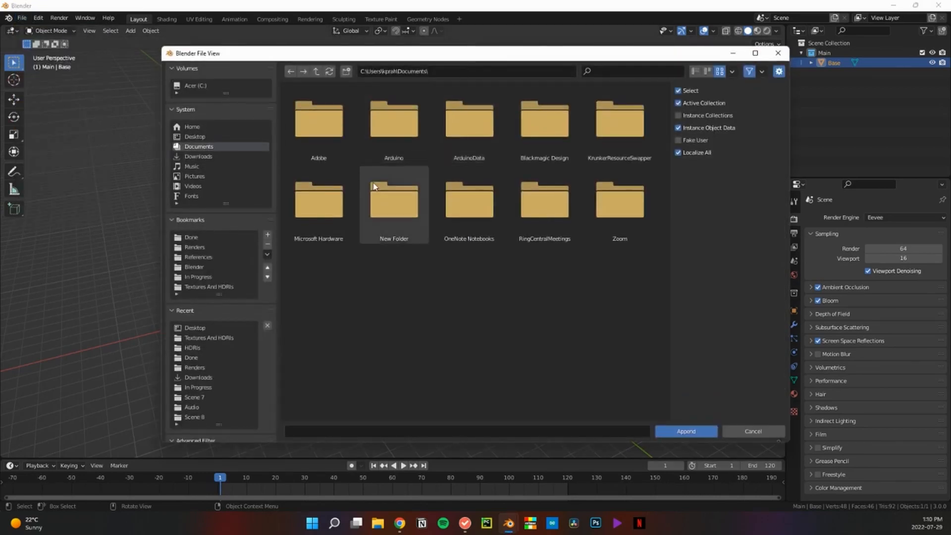
click(202, 329)
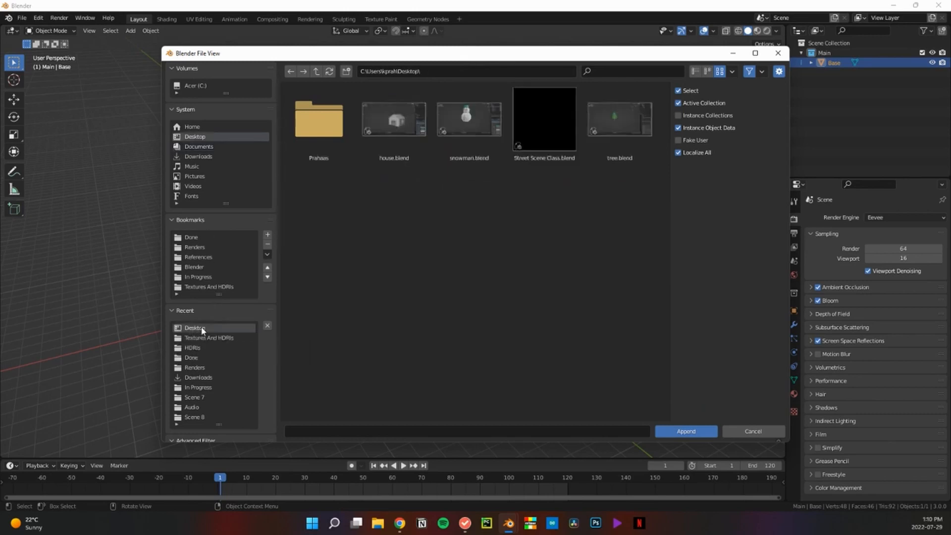
click(623, 126)
click(696, 432)
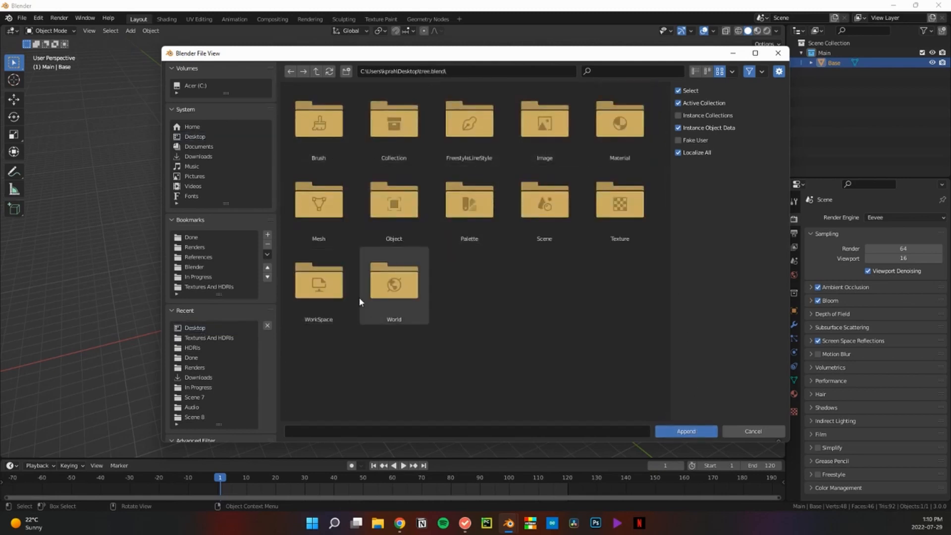
double_click(394, 204)
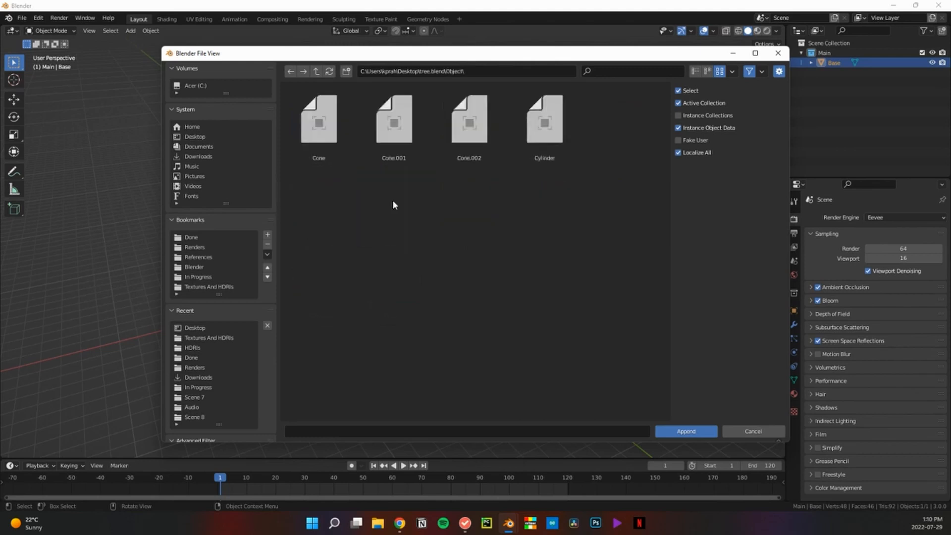
drag(319, 225, 572, 103)
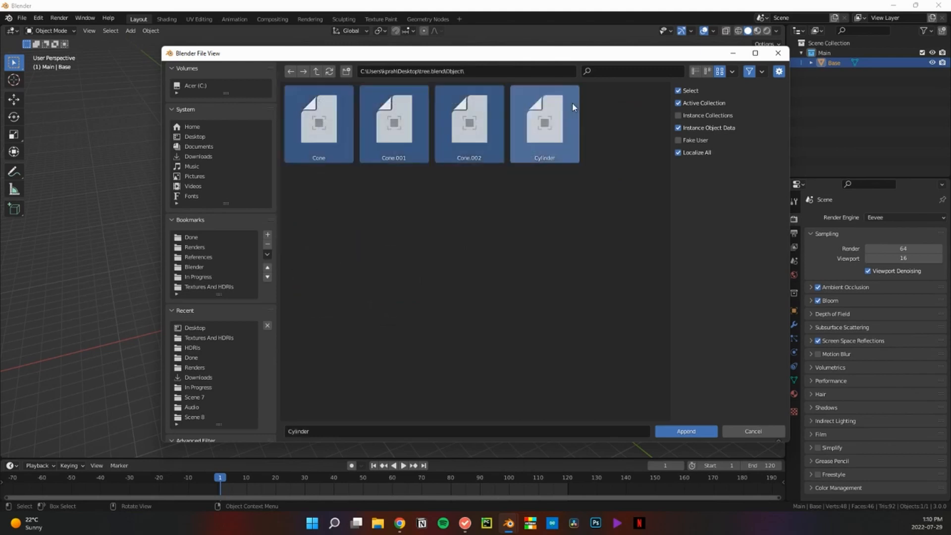
click(685, 432)
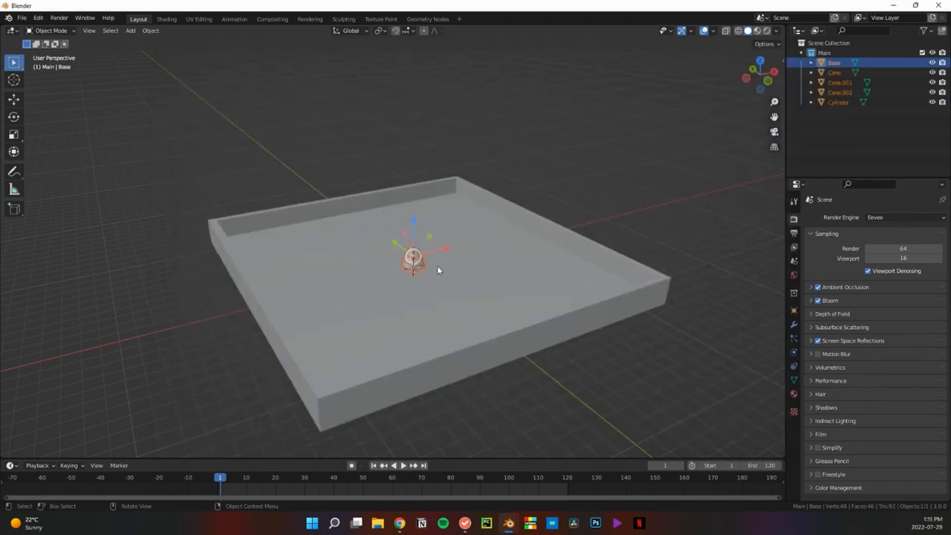
- Select the three cones and the cylinder of the appended tree and join them into a single object
click(836, 128)
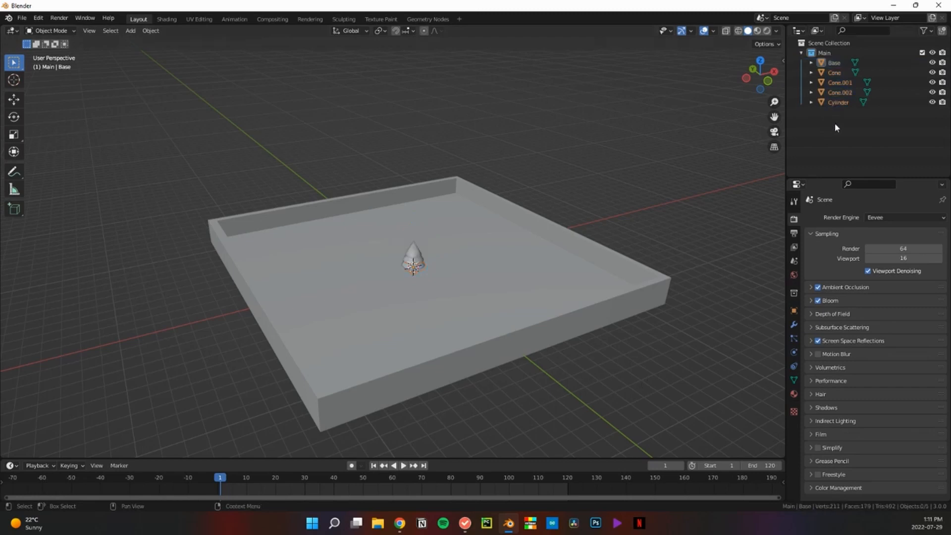
scroll(565, 253, up, 4)
middle_drag(561, 258, 504, 241)
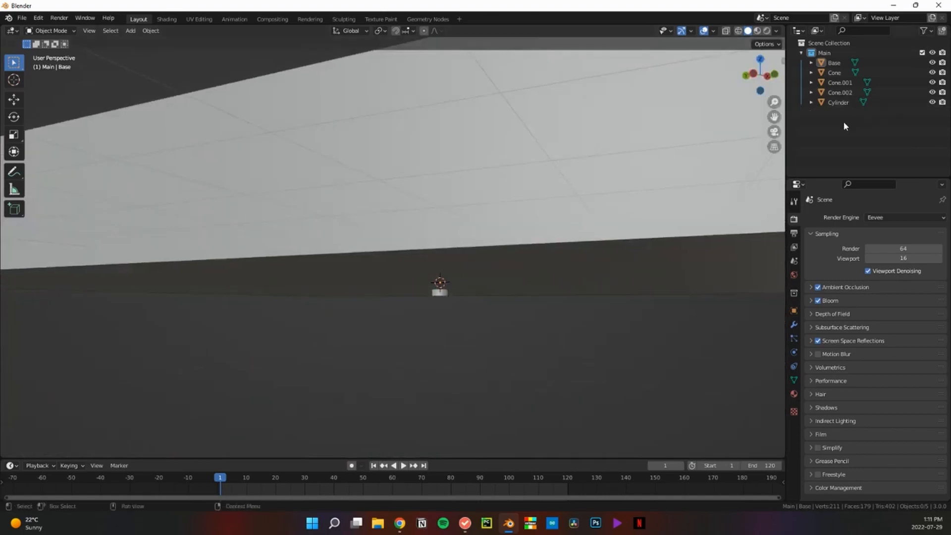
drag(843, 124, 837, 74)
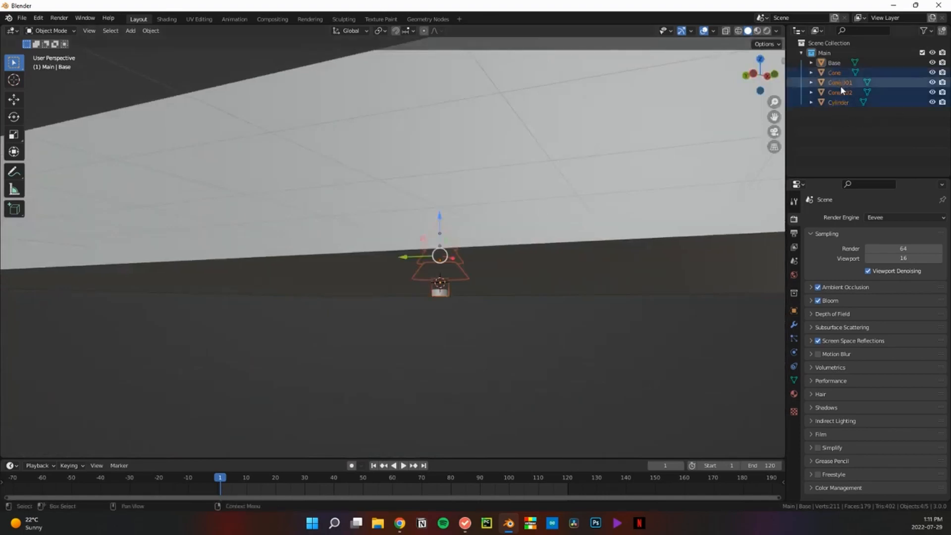
middle_drag(541, 142, 556, 205)
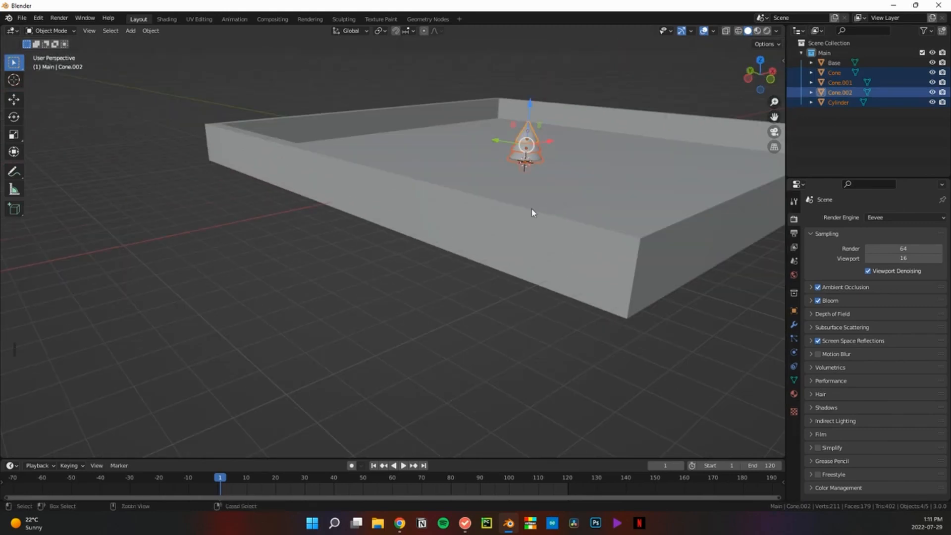
key(ctrl+j)
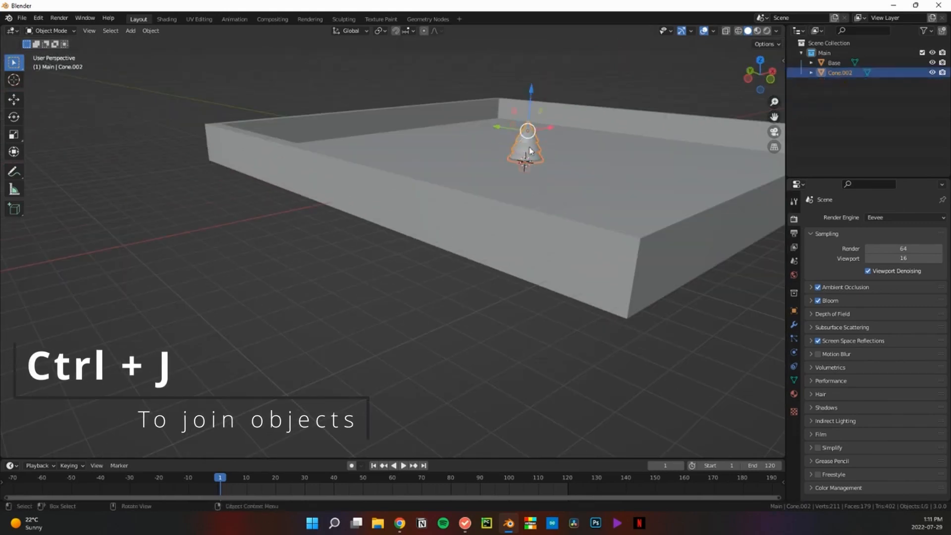
- Rename the joined object as Tree and raise it slightly along Z above the base's floor
double_click(844, 73)
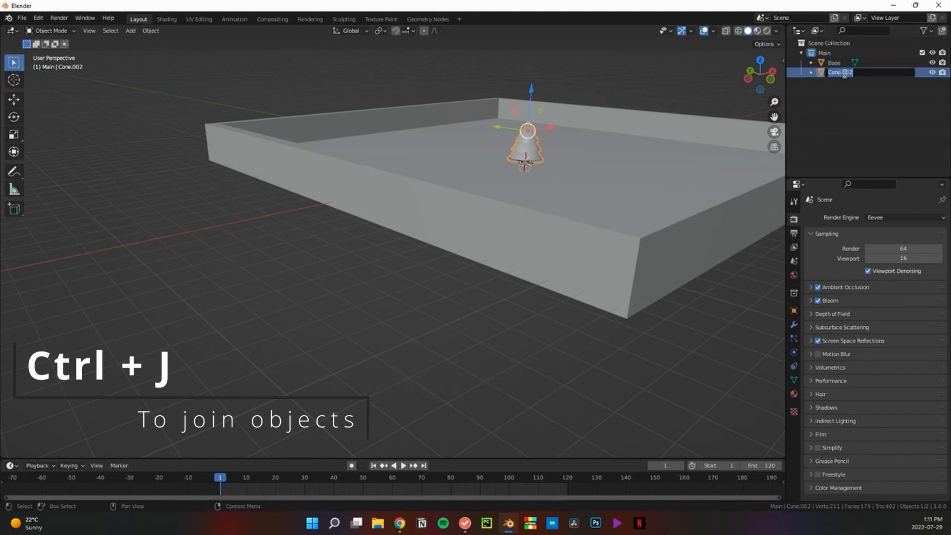
text(tree)
key(Return)
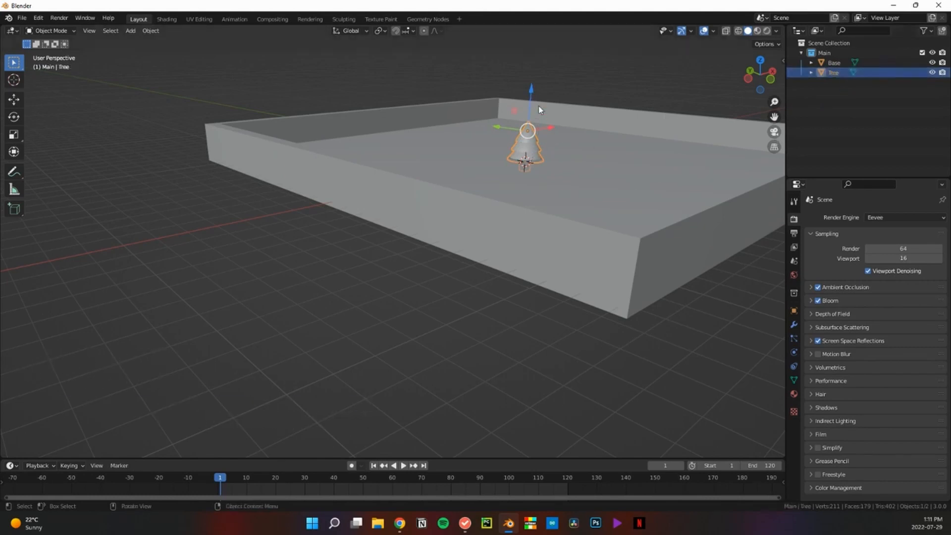
drag(530, 91, 531, 85)
middle_drag(560, 177, 564, 215)
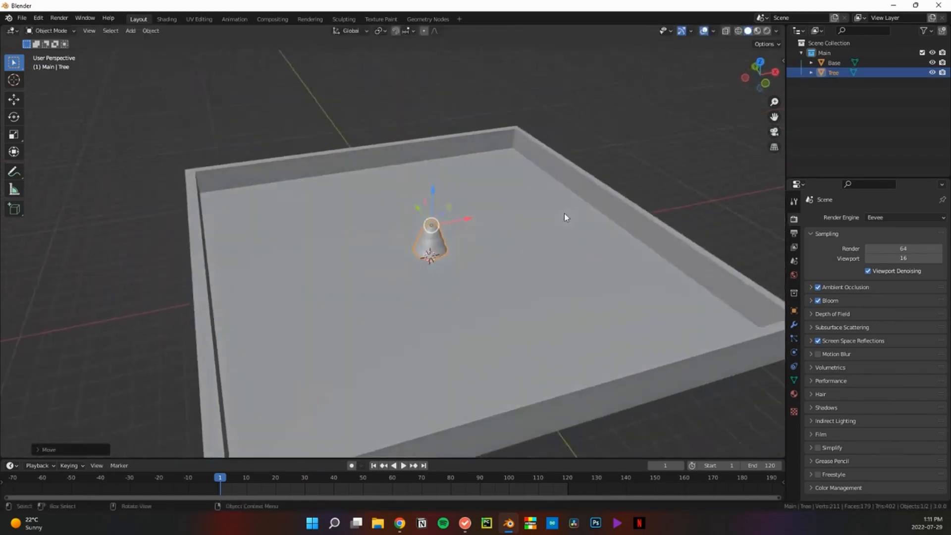
- Append the House and Snowman models from their blend files on the Desktop into the scene
click(22, 18)
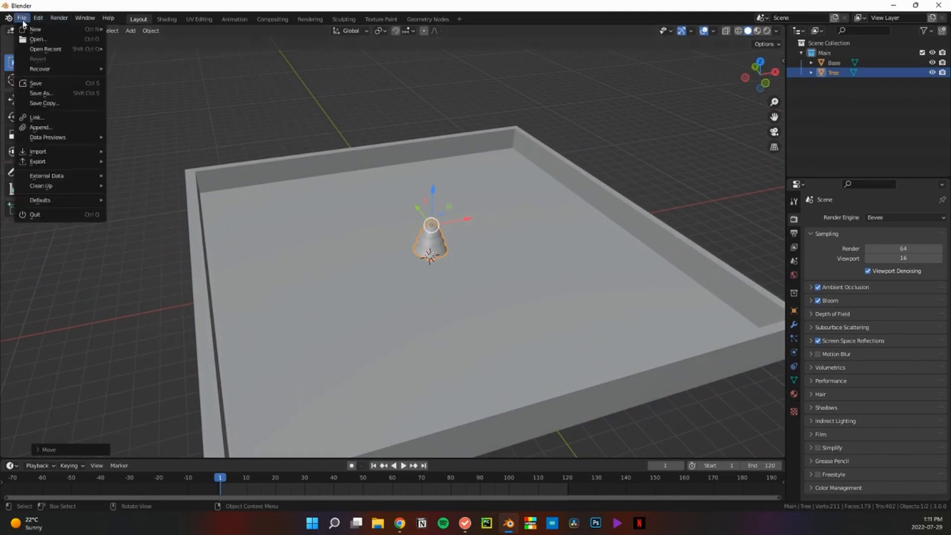
click(48, 127)
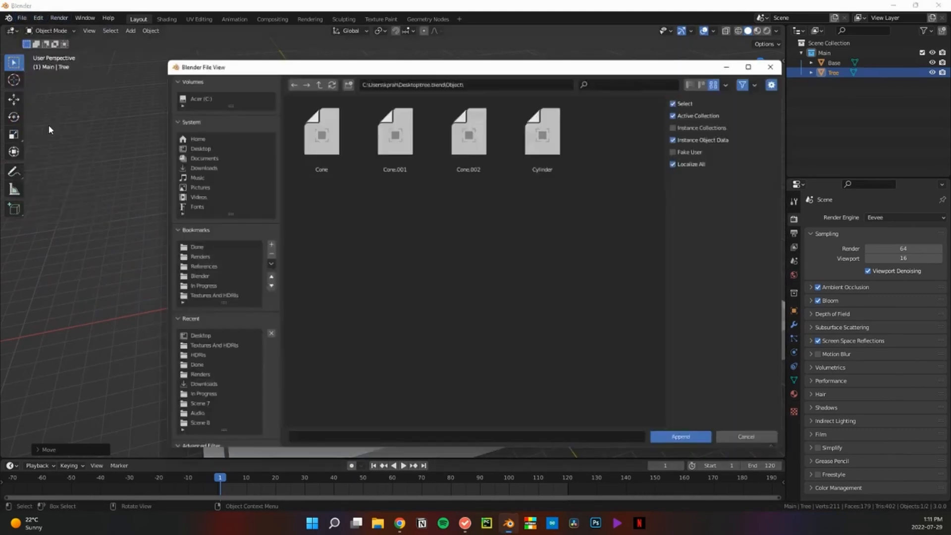
click(208, 339)
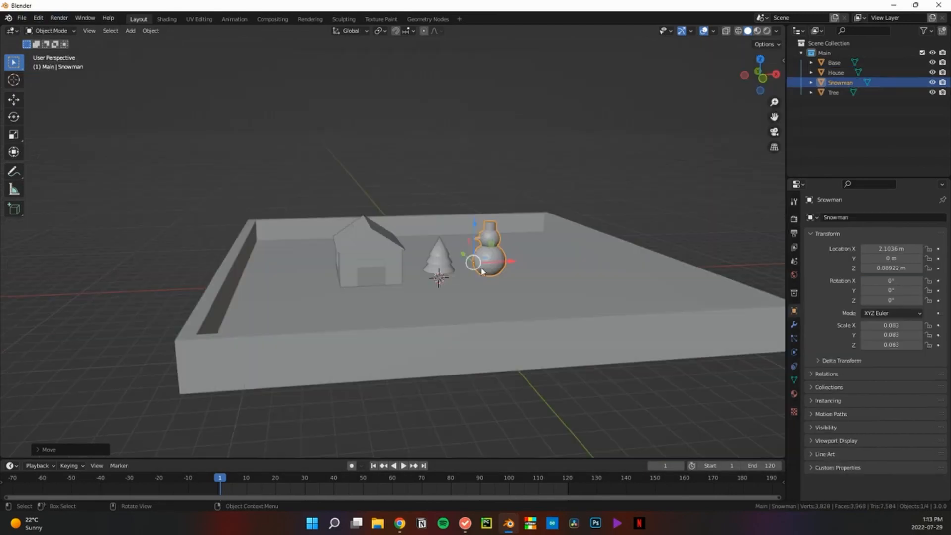
- Scale the snowman down to about 0.042 and lower it along Z to about 0.55 m onto the base's floor
middle_drag(495, 279, 510, 280)
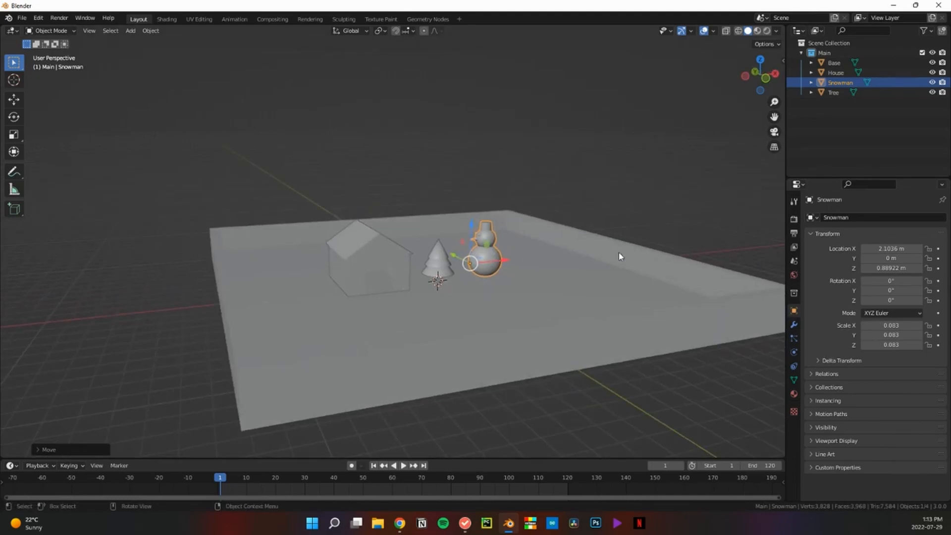
key(s)
click(544, 253)
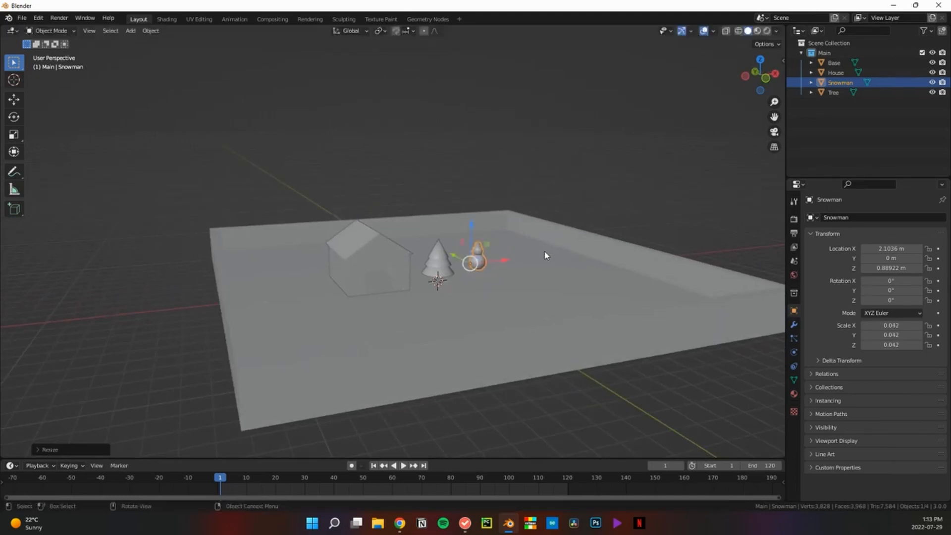
scroll(545, 251, up, 3)
mouse_move(624, 279)
middle_down()
mouse_move(617, 270)
mouse_move(608, 287)
middle_up()
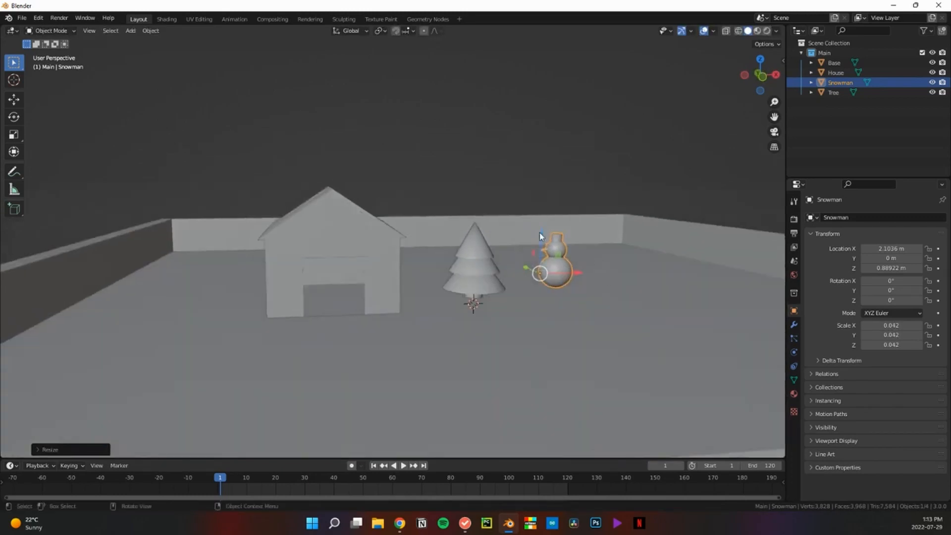
drag(541, 238, 544, 253)
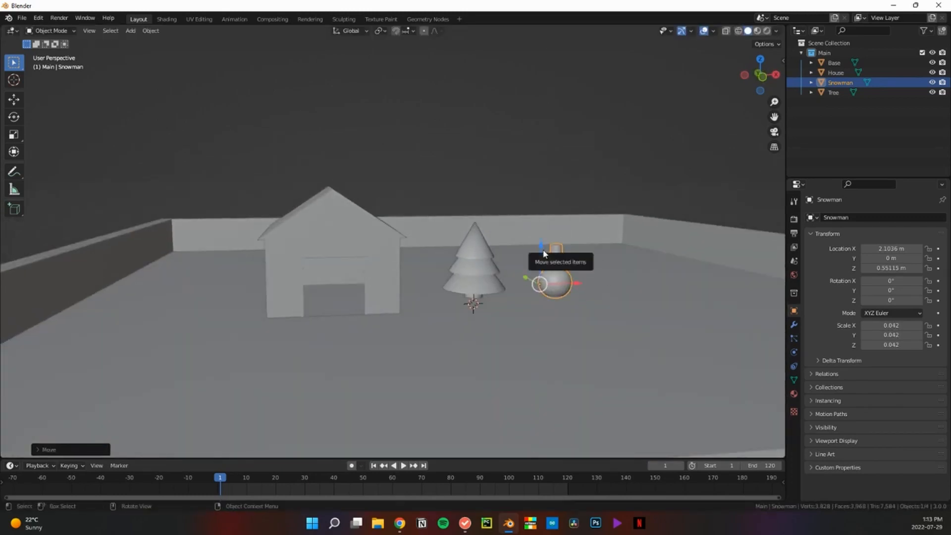
middle_drag(544, 255, 545, 283)
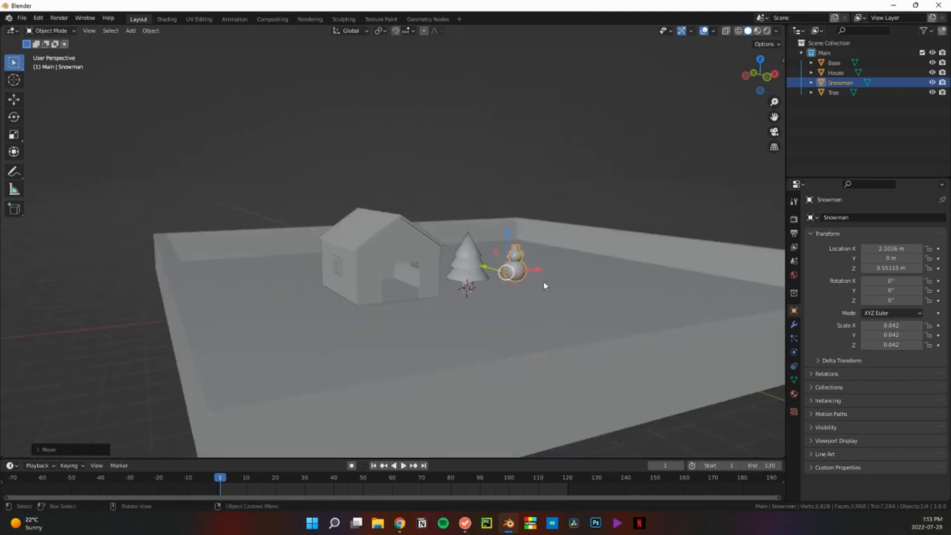
- Add a camera, align it to the current view and move it to frame the house, tree and snowman
scroll(546, 285, up, 2)
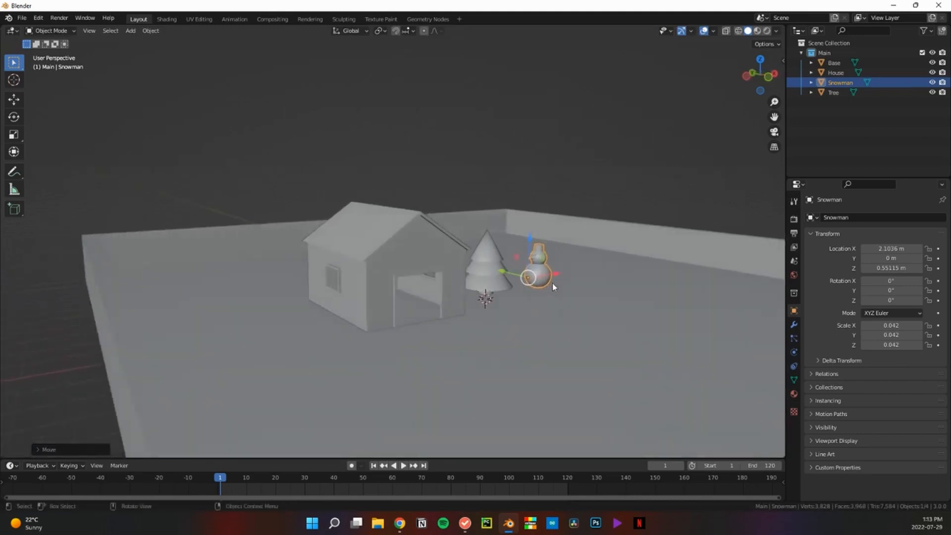
key(shift+a)
mouse_move(552, 430)
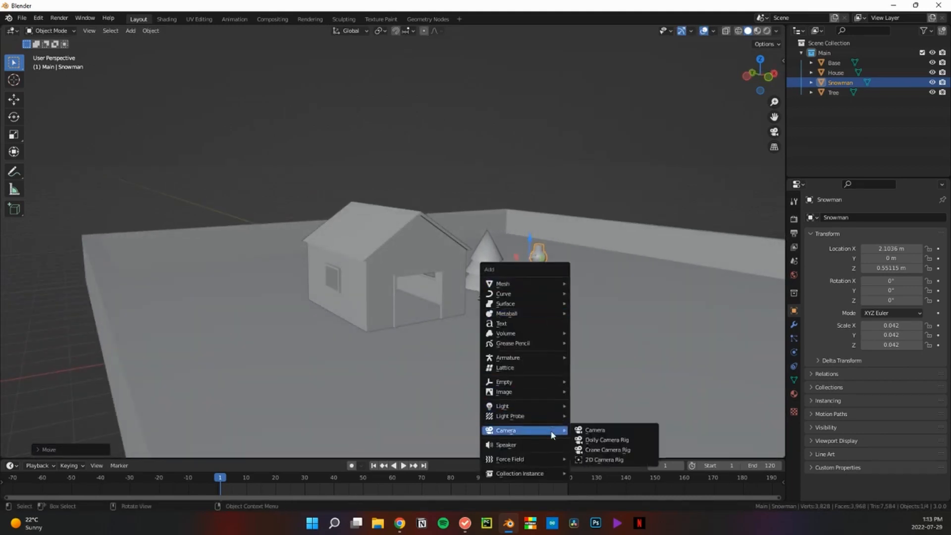
click(590, 430)
key(ctrl+alt+KP_0)
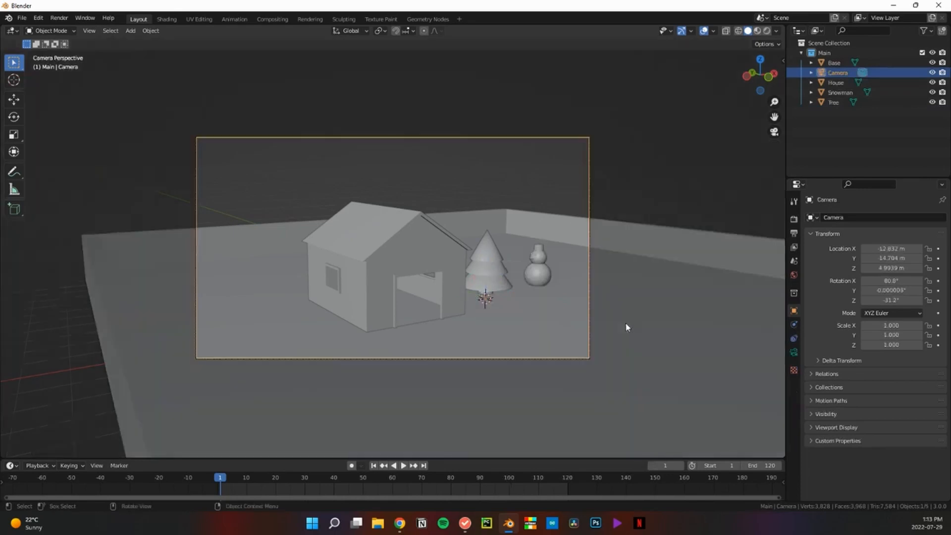
key(g)
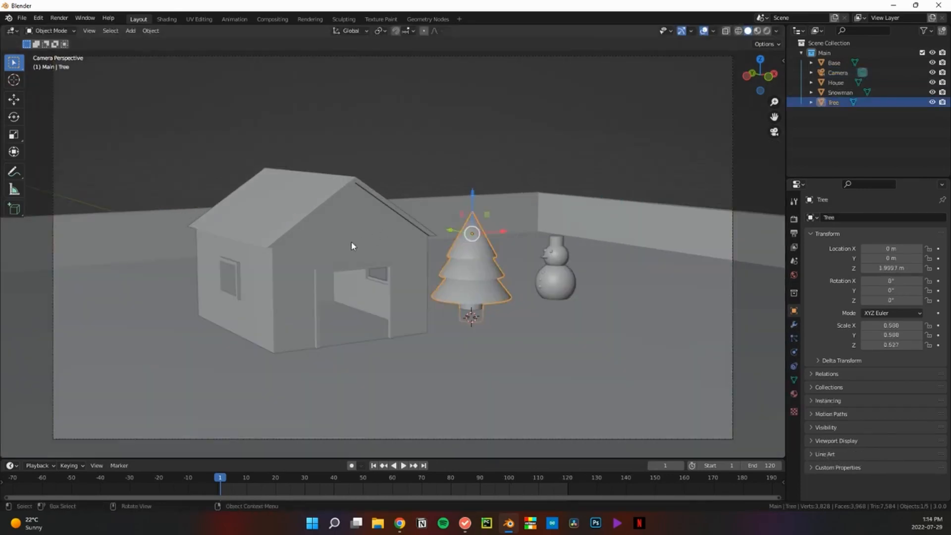
- Reposition the house and tree within the camera frame and duplicate the tree around the house
click(353, 246)
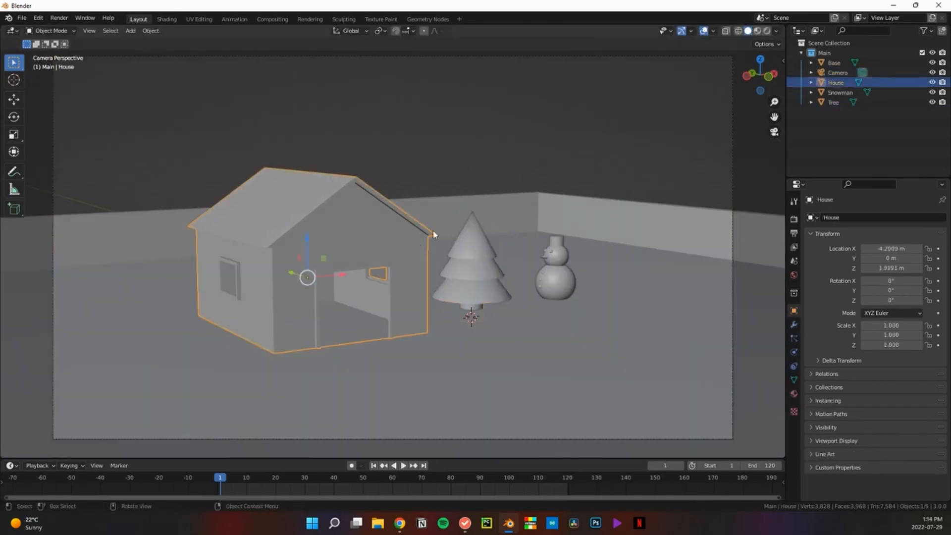
key(g)
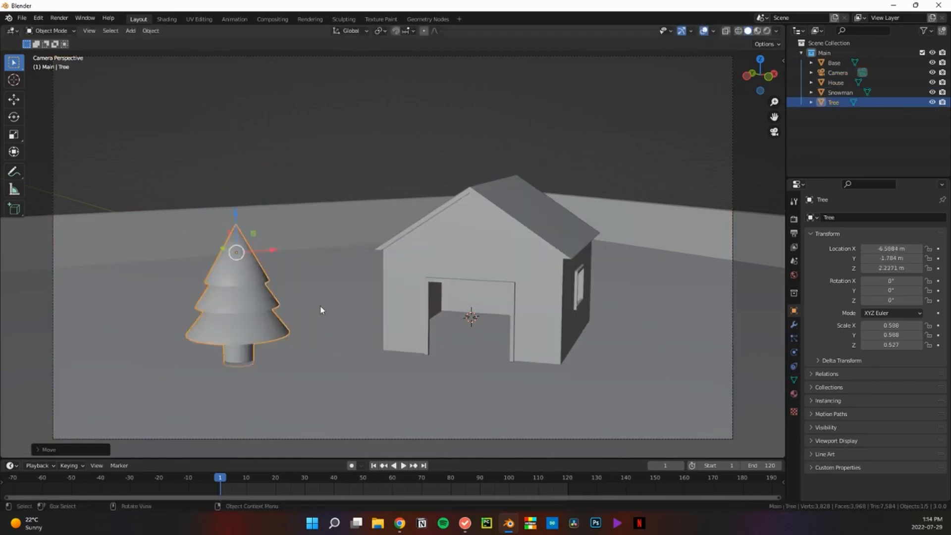
key(shift+d)
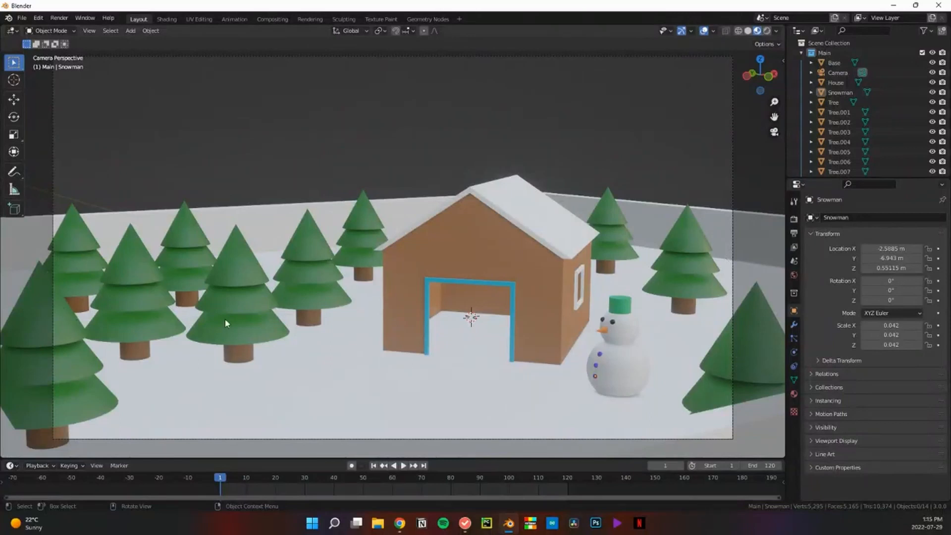
- Give the Base a white floor material and a Light Brown material on its rim
click(426, 400)
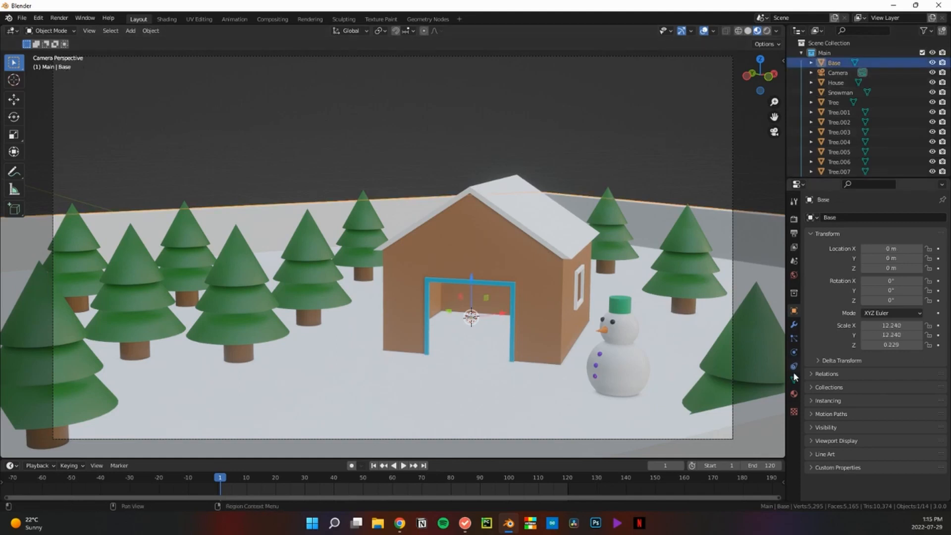
click(794, 394)
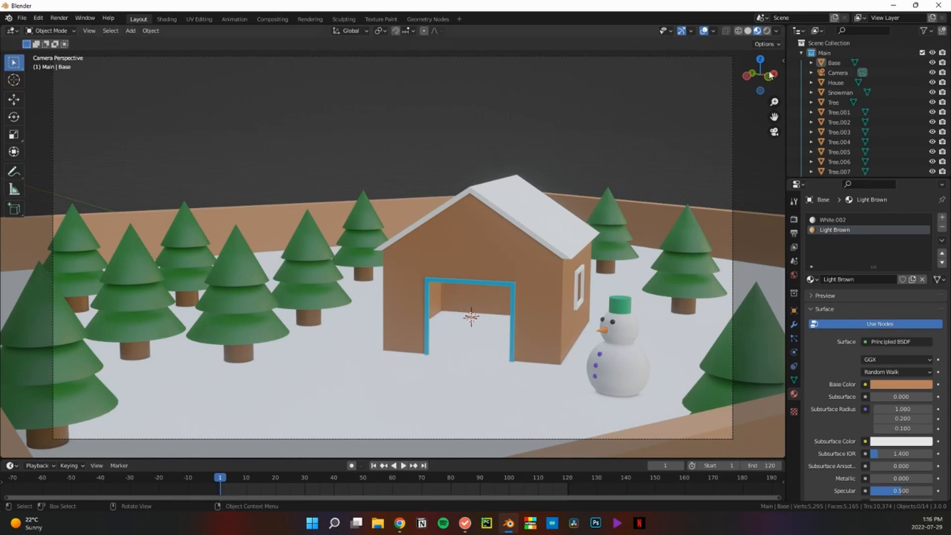
- Display the viewport in rendered shading and set the World background color to an Environment Texture
click(768, 32)
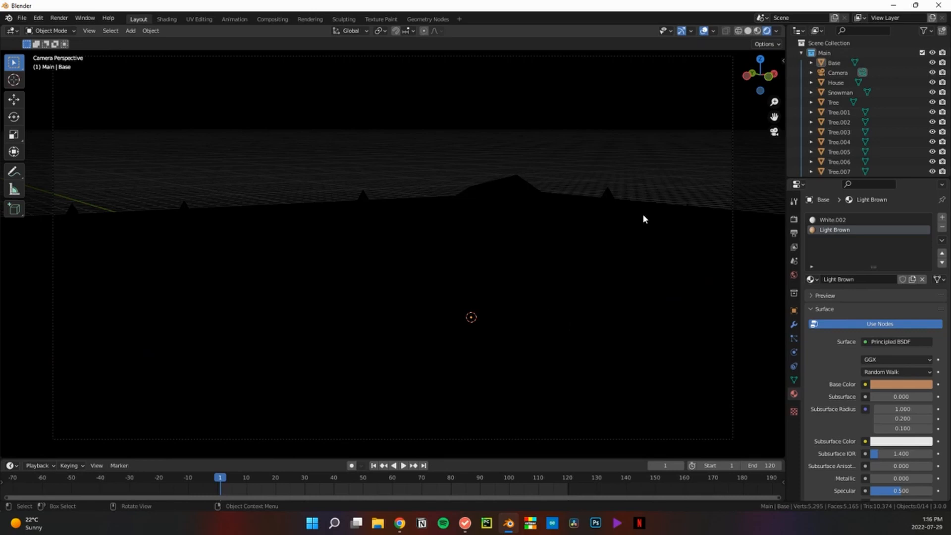
click(795, 276)
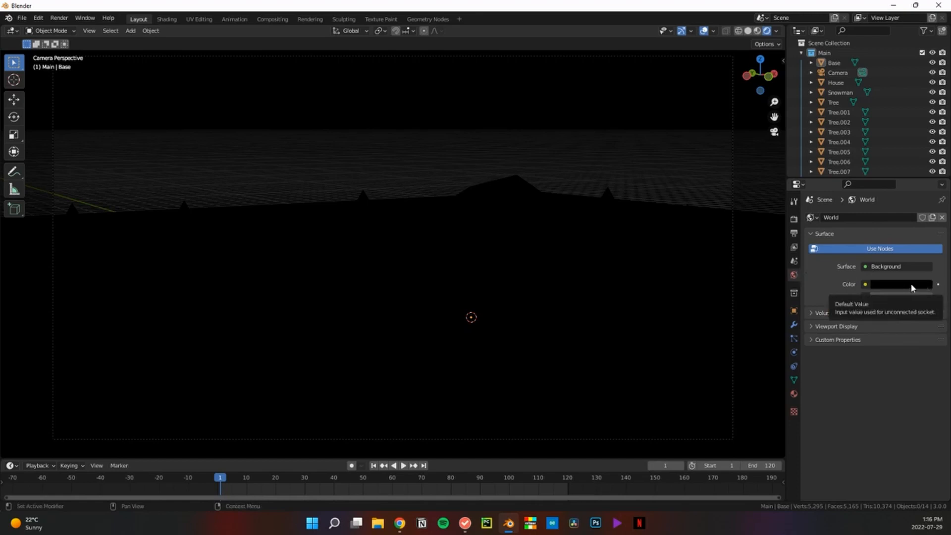
click(865, 285)
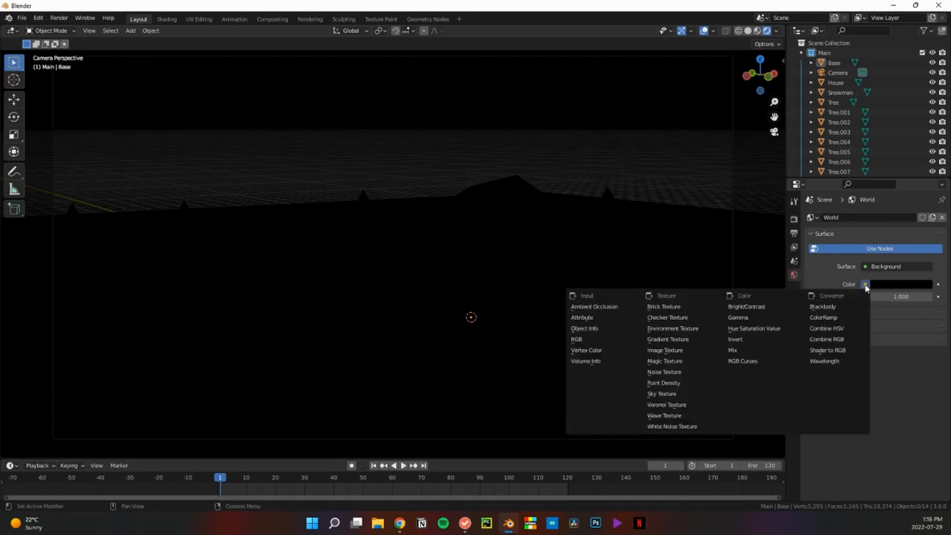
click(696, 329)
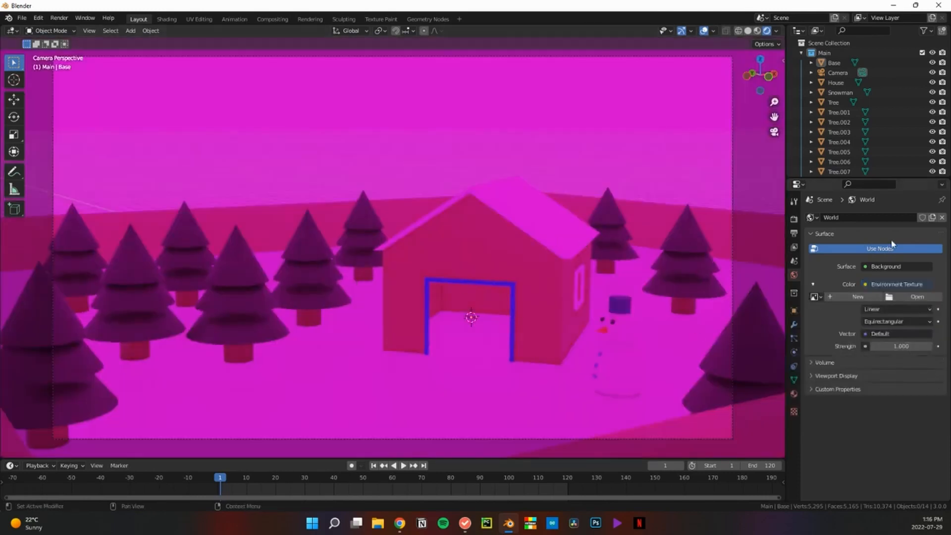
- Switch to the browser and view the download options of the Kiara 1 Dawn HDRI on Poly Haven
click(911, 299)
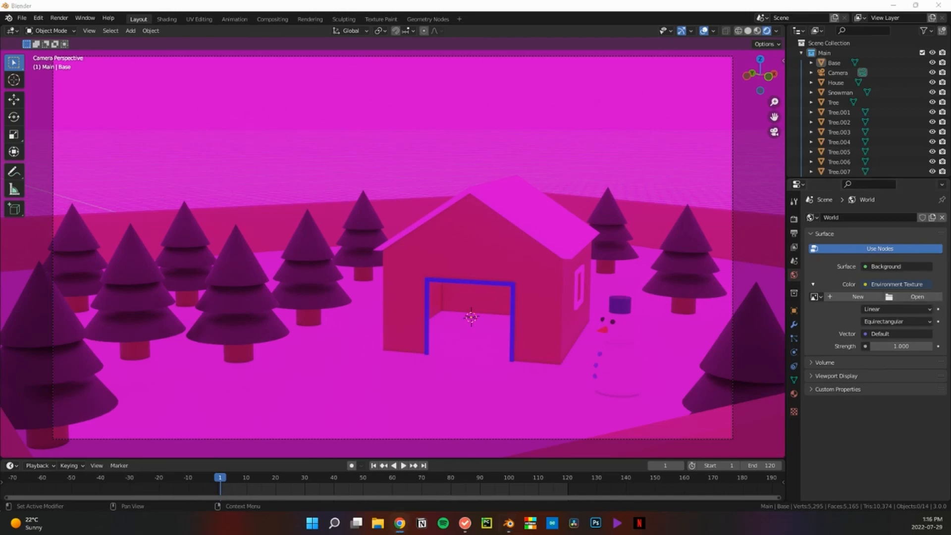
drag(950, 297, 549, 1)
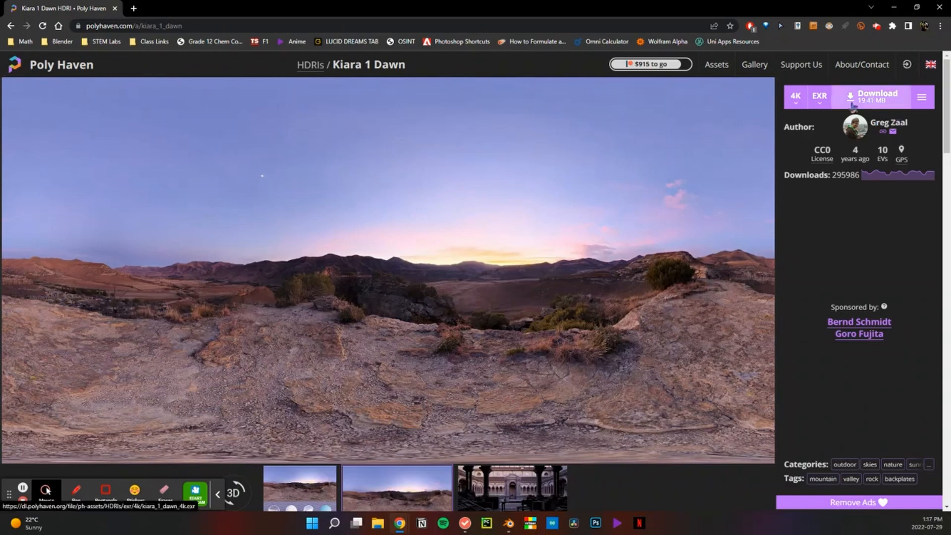
drag(488, 10, 950, 239)
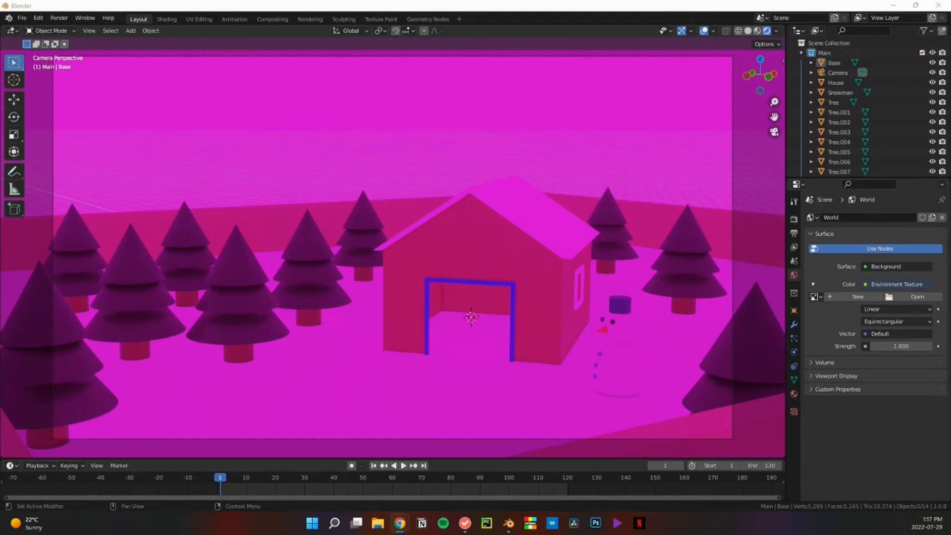
- Load kiara_1_dawn_8k.hdr from the HDRIs folder inside Textures And HDRIs as the World's environment texture
click(917, 297)
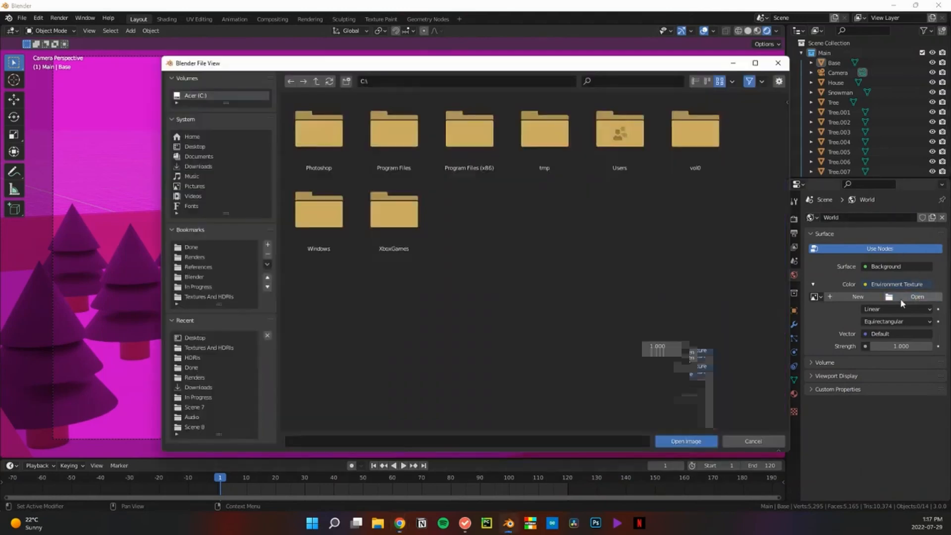
click(224, 347)
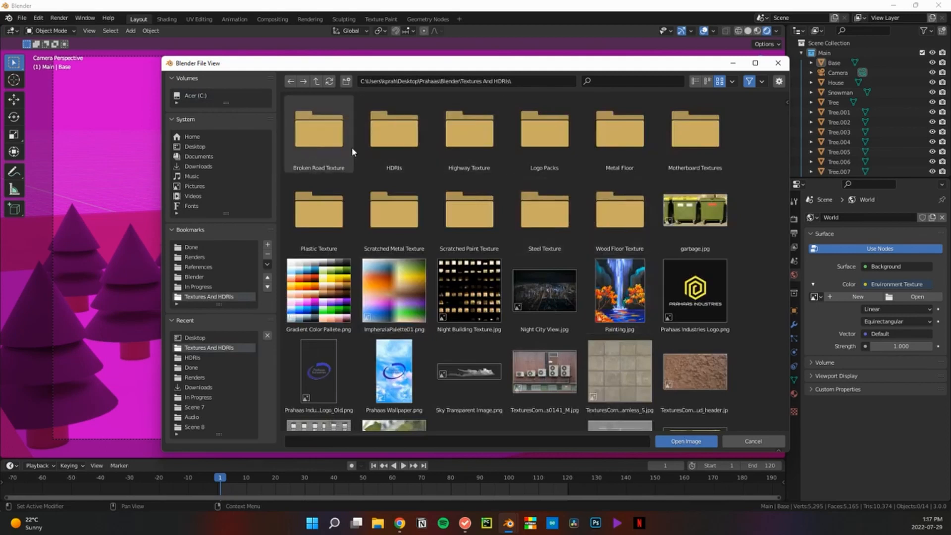
double_click(421, 145)
click(416, 147)
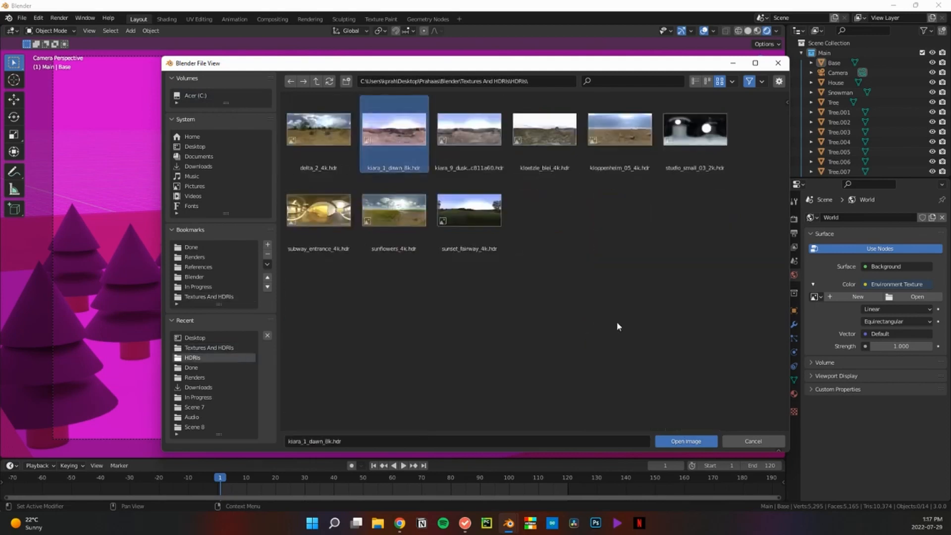
click(687, 440)
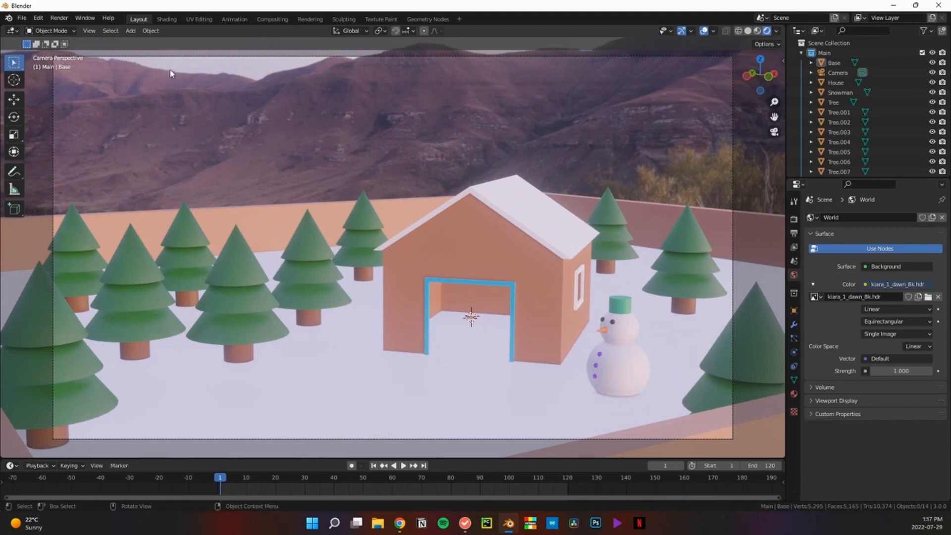
- Bring up the World's shader nodes in the Shading workspace and select the kiara_1_dawn_8k.hdr texture node
click(166, 20)
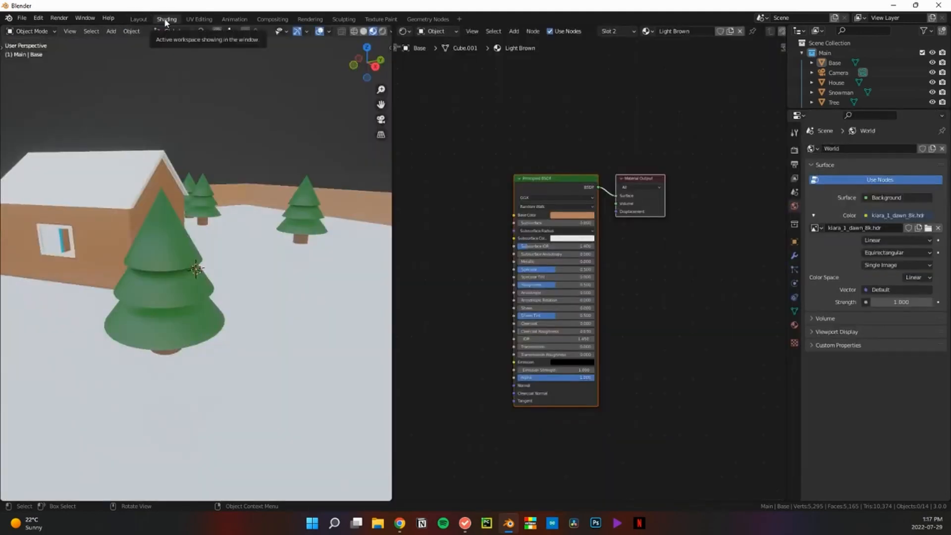
click(439, 33)
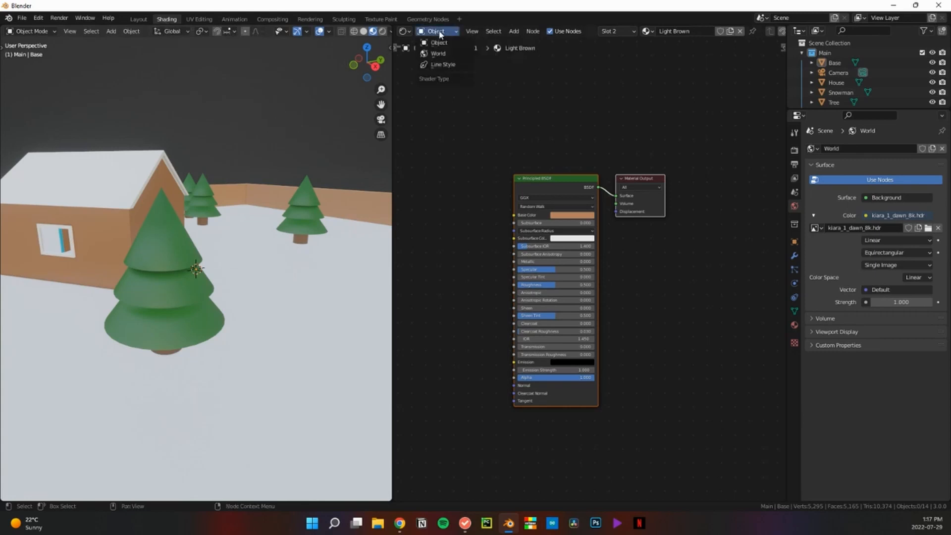
click(443, 57)
middle_drag(513, 105, 613, 107)
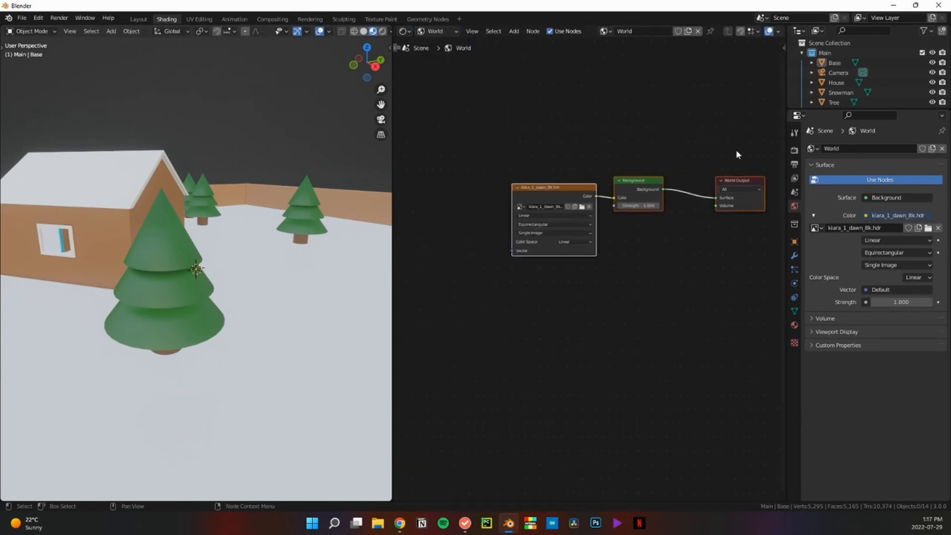
click(569, 190)
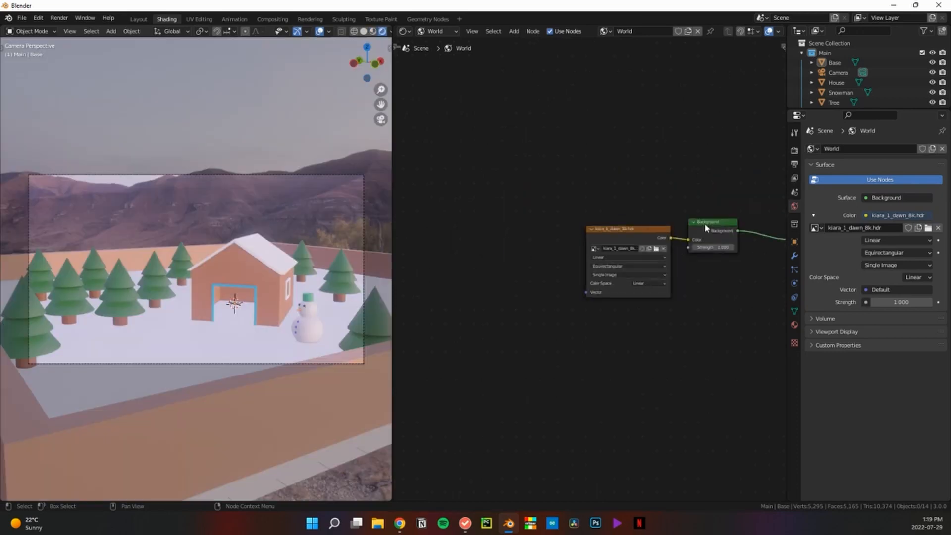
- Add a Mapping node and place it in front of the environment texture node
click(634, 235)
key(shift+a)
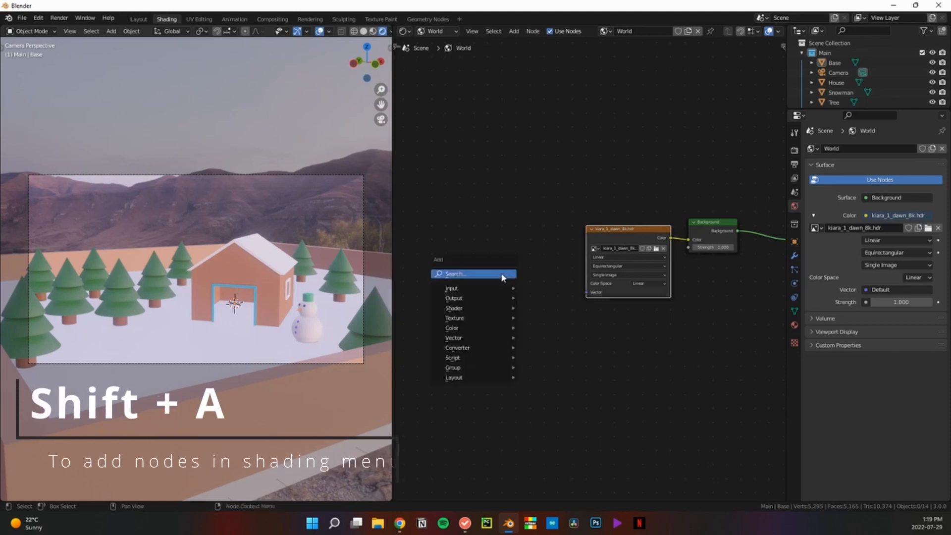
text(mapping)
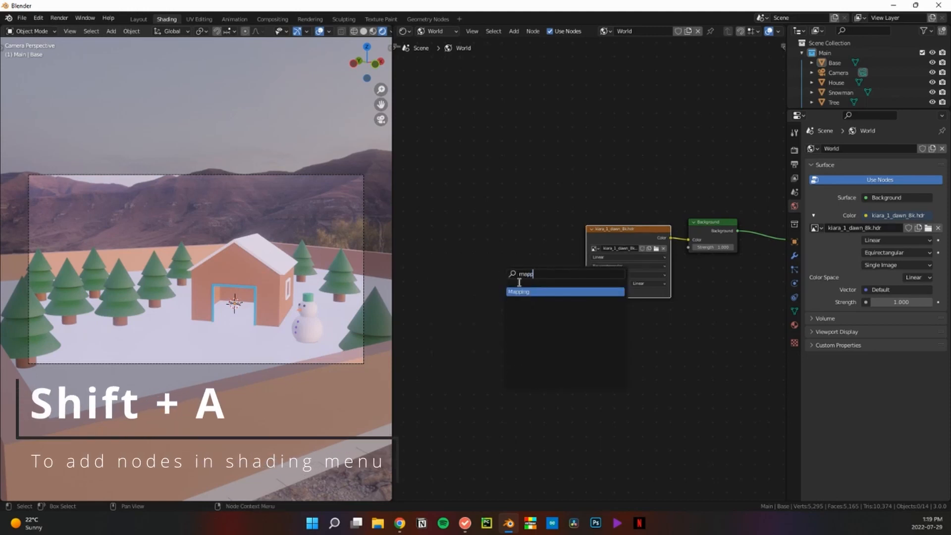
click(523, 293)
click(527, 248)
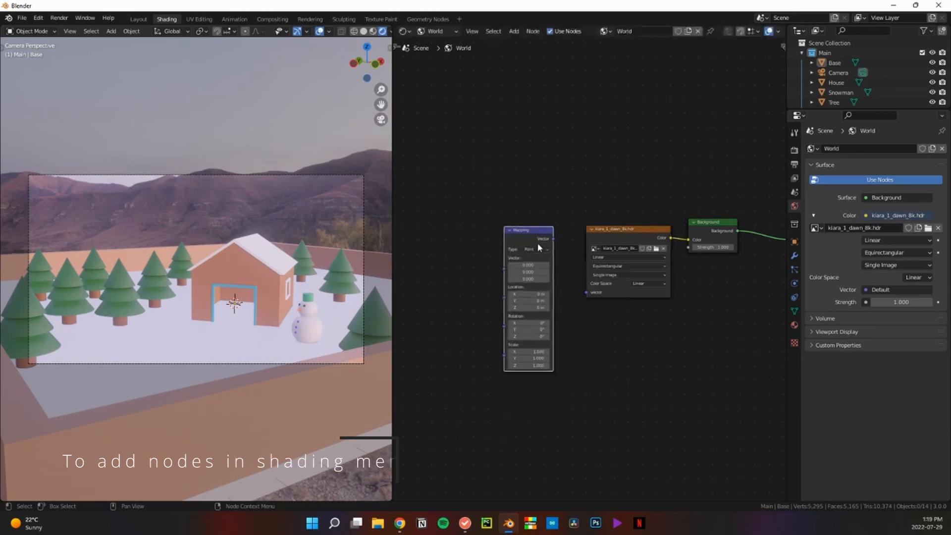
- Link the Mapping node to the environment texture's Vector input and feed it from a new Texture Coordinate node's Generated output
drag(554, 239, 587, 292)
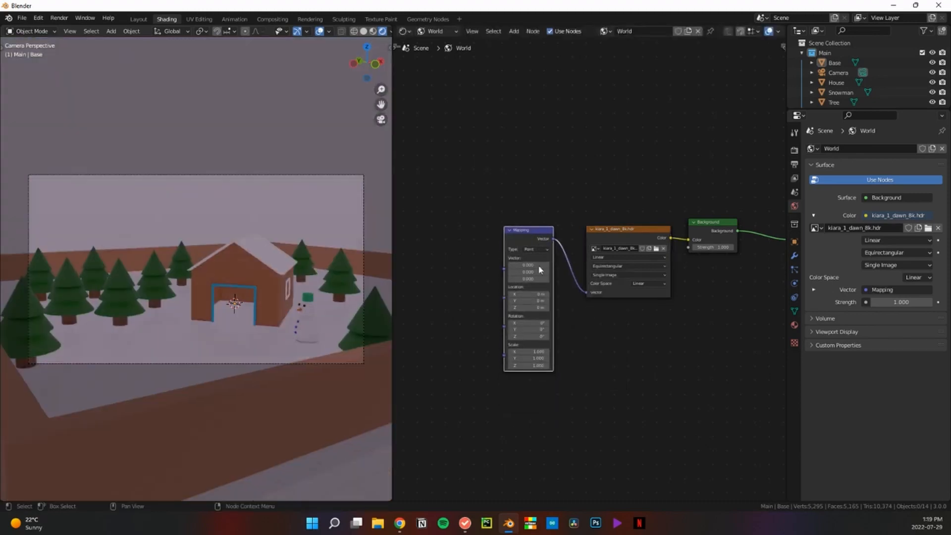
key(shift+a)
click(466, 237)
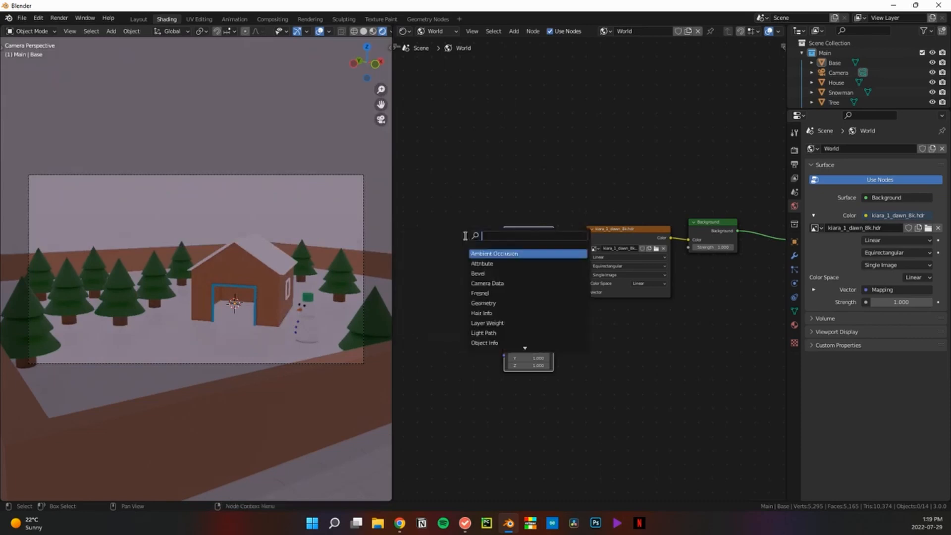
text(textu)
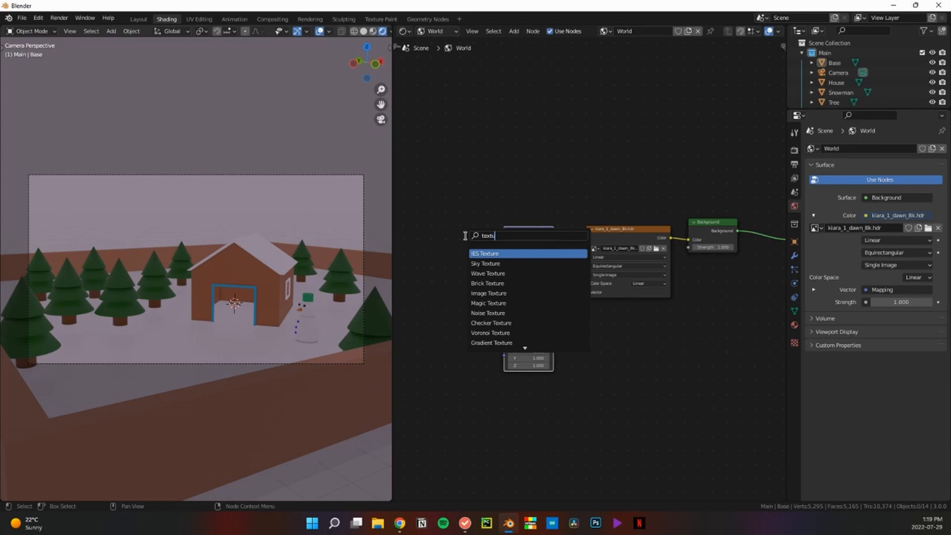
text(re c)
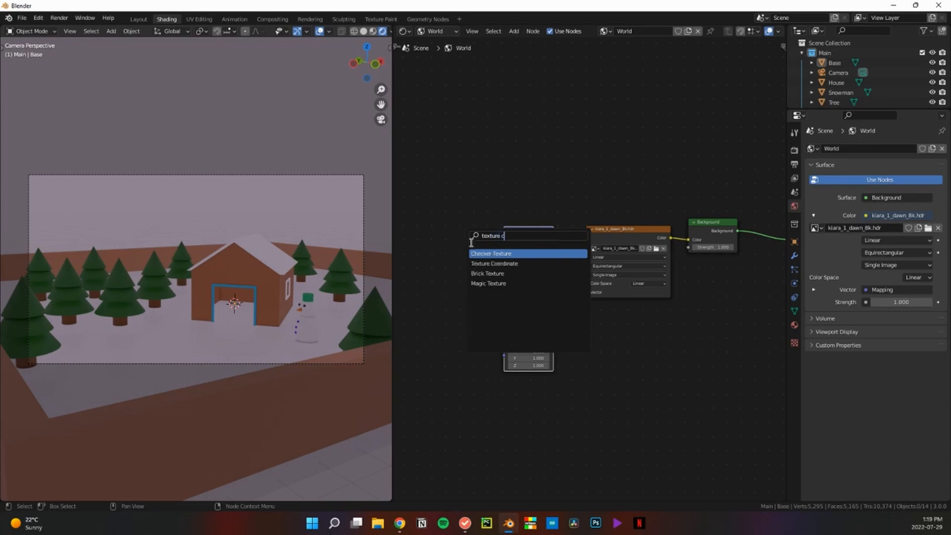
click(479, 263)
click(441, 261)
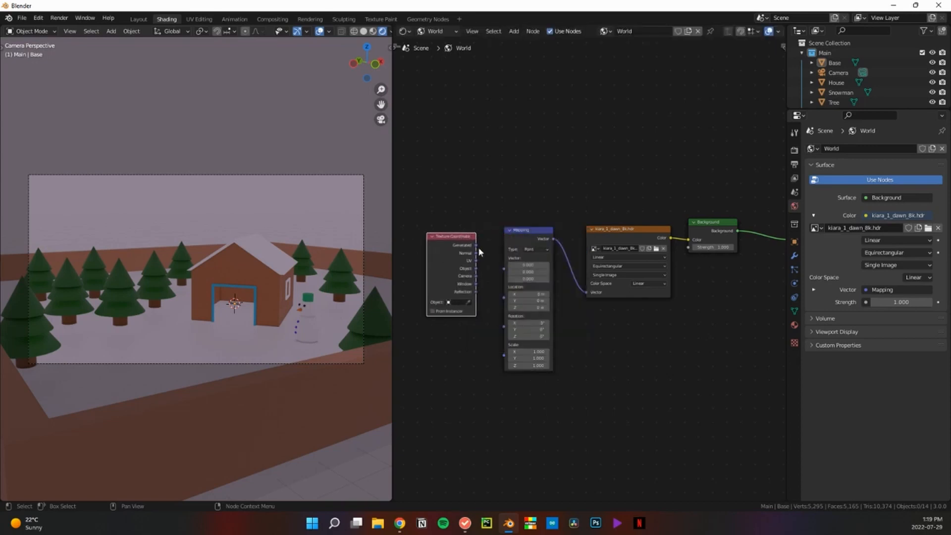
drag(476, 245, 504, 271)
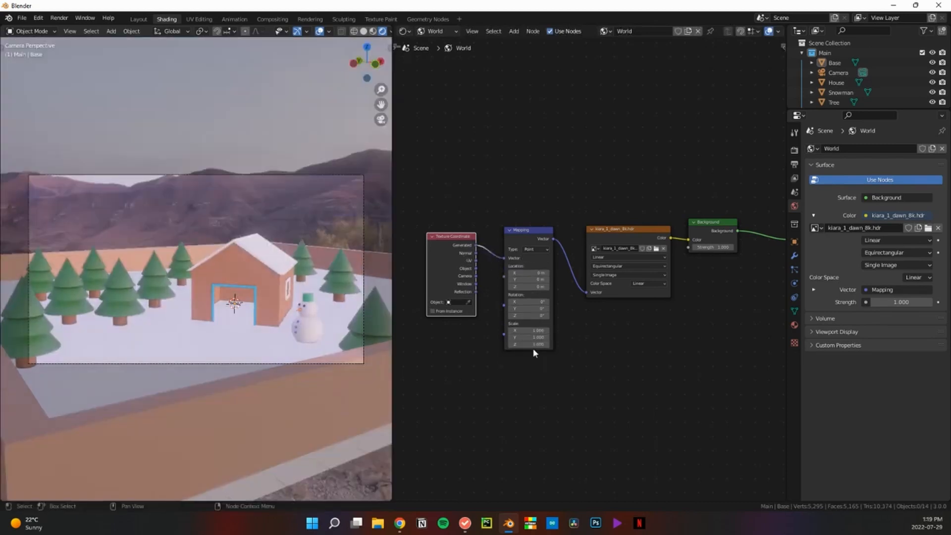
- Widen the Mapping node on both sides
click(552, 307)
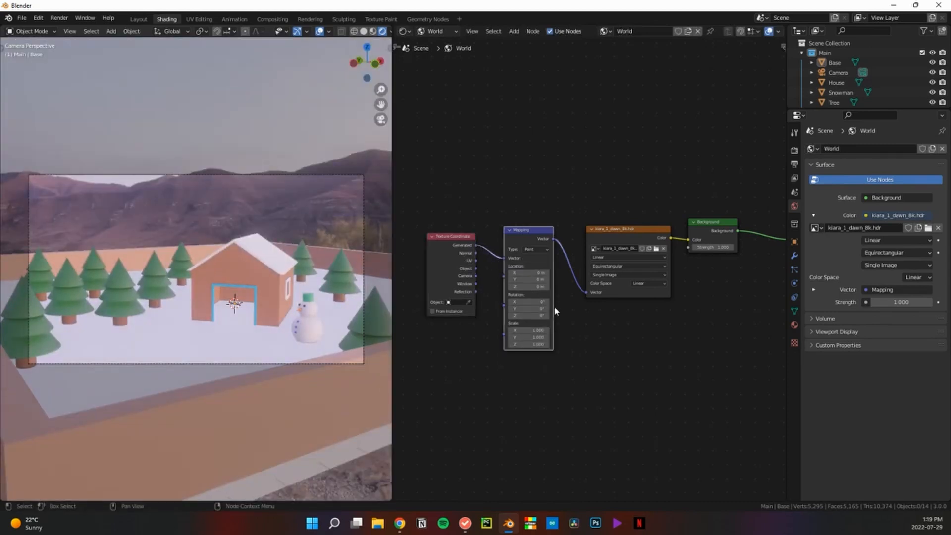
drag(552, 307, 566, 307)
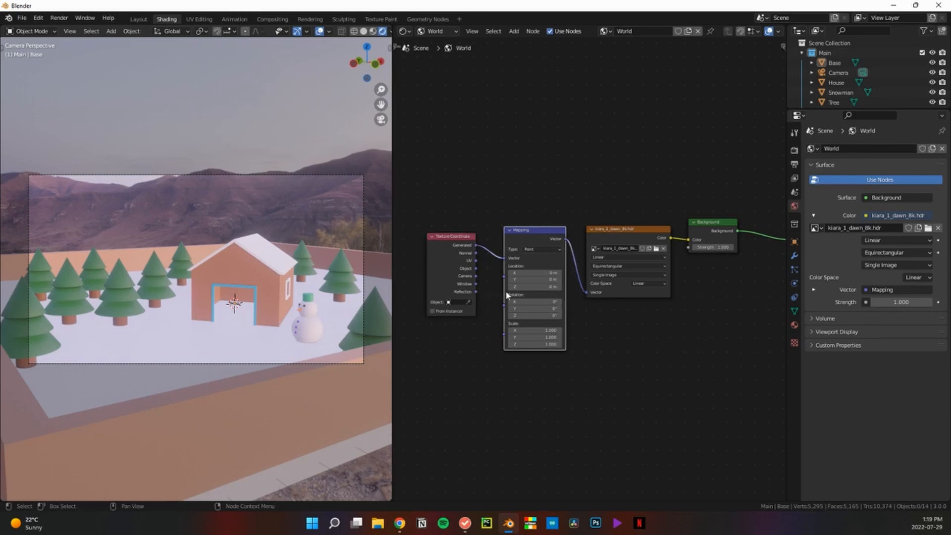
drag(505, 295, 494, 291)
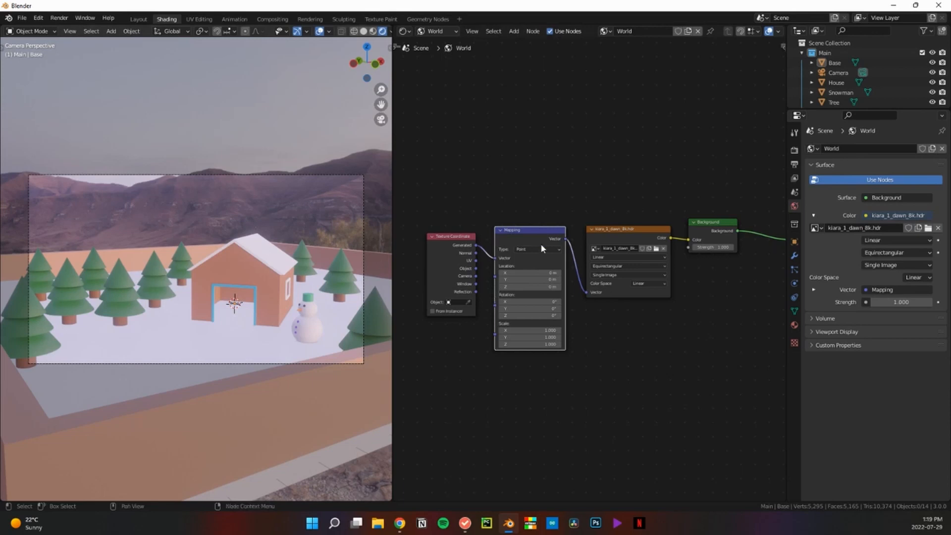
- Rotate the HDRI background by setting the Mapping node's Z rotation to 210°
scroll(560, 256, up, 2)
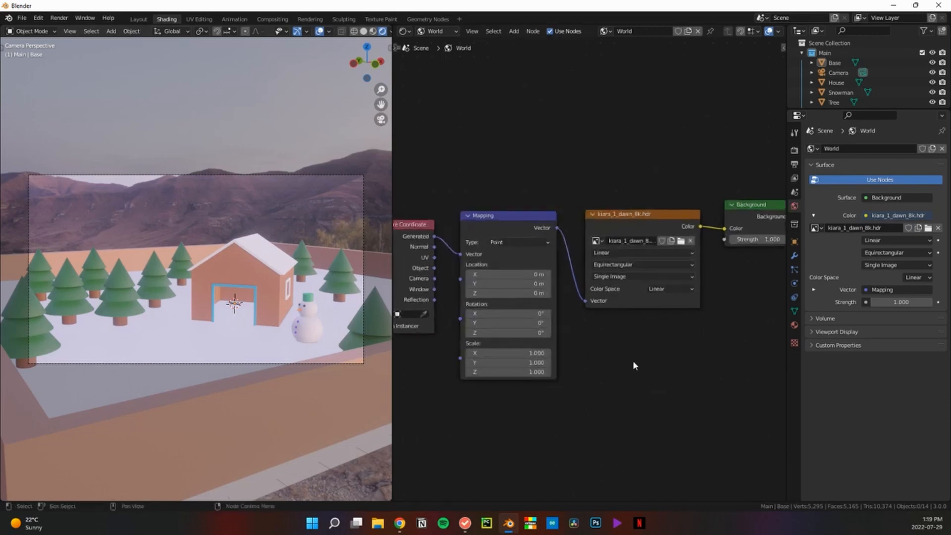
scroll(632, 354, up, 2)
drag(484, 323, 516, 329)
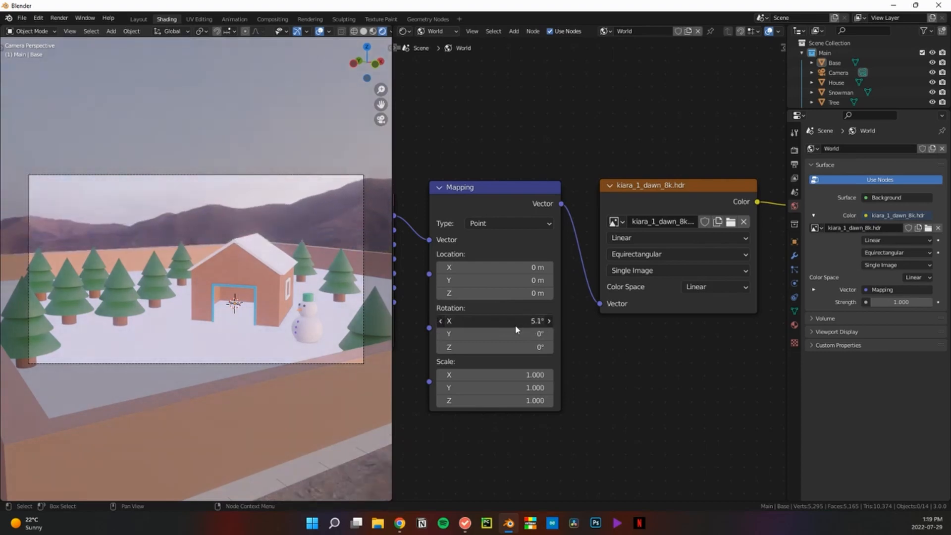
right_click(516, 329)
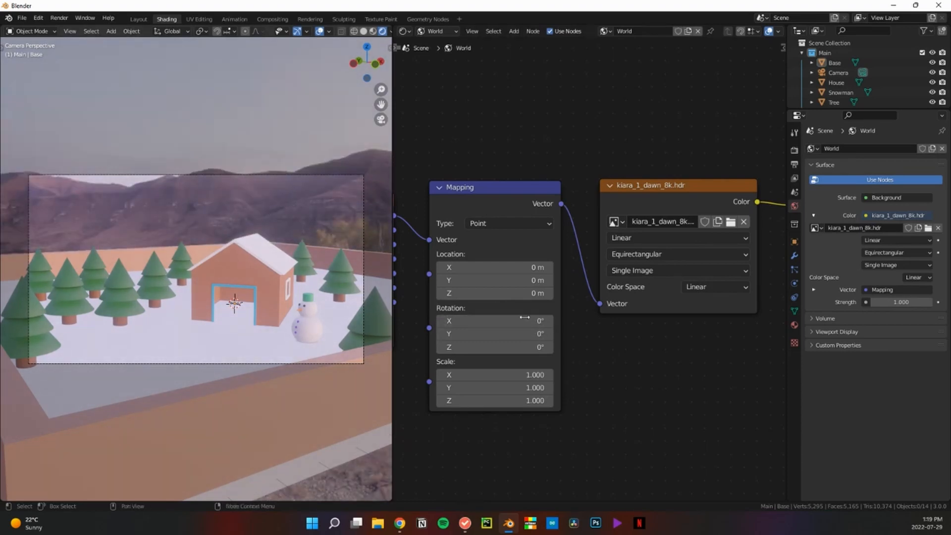
drag(504, 347, 27, 343)
drag(929, 343, 461, 323)
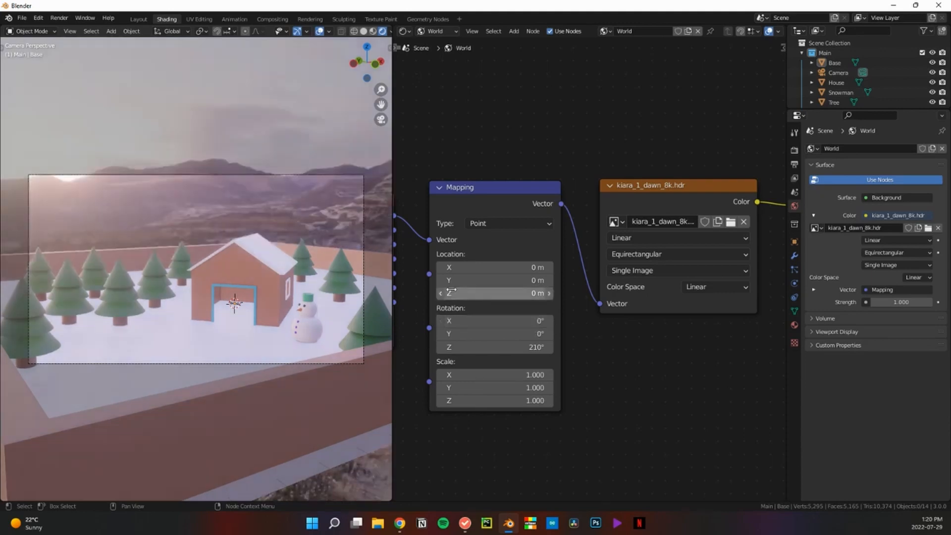
- Shift the HDRI background vertically by setting the Mapping node's Z location to 0.2 m
drag(473, 271, 477, 296)
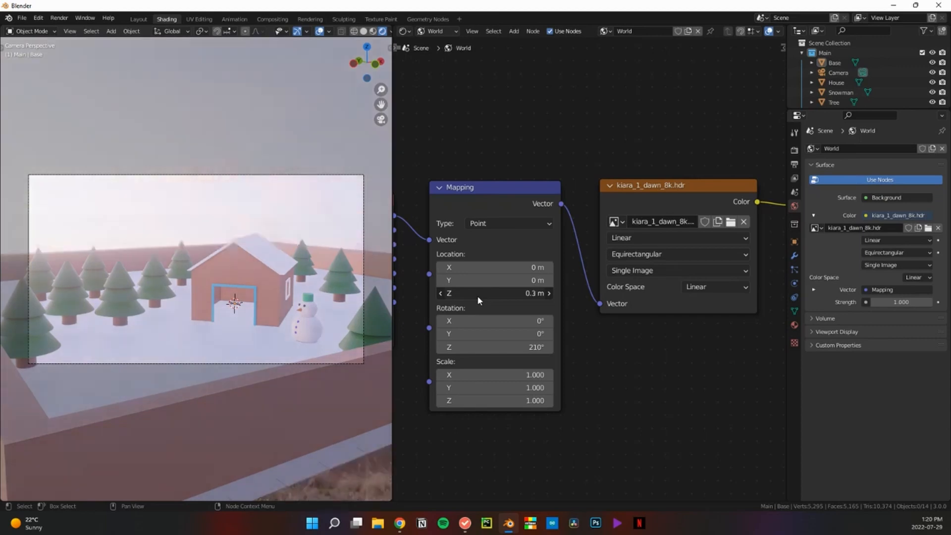
click(471, 295)
text(0.2)
key(Return)
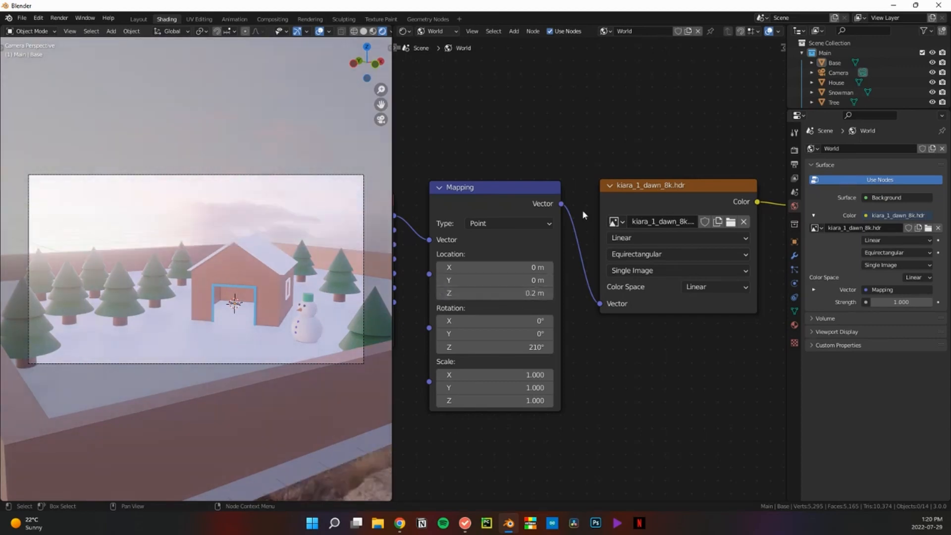
- Return to the Layout workspace and start rendering the camera view as a still image
middle_drag(589, 370, 647, 370)
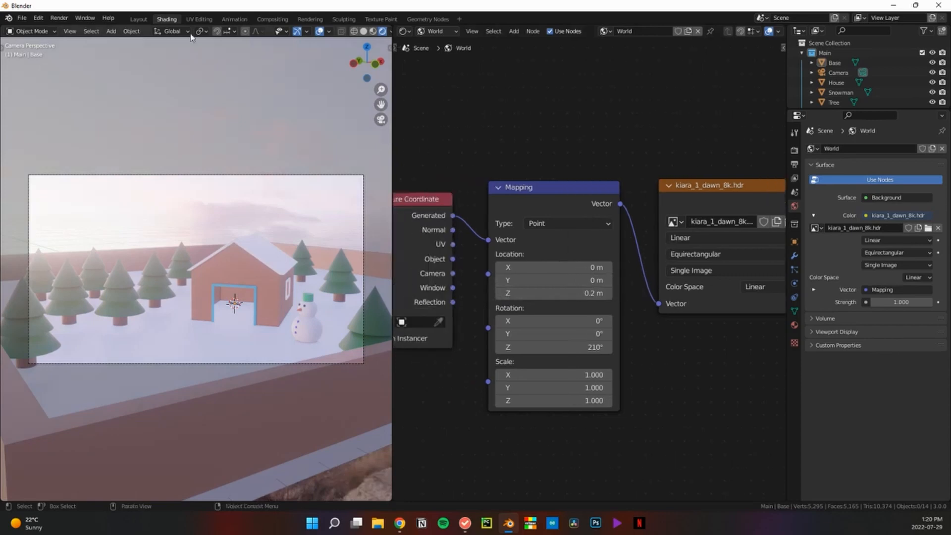
click(139, 19)
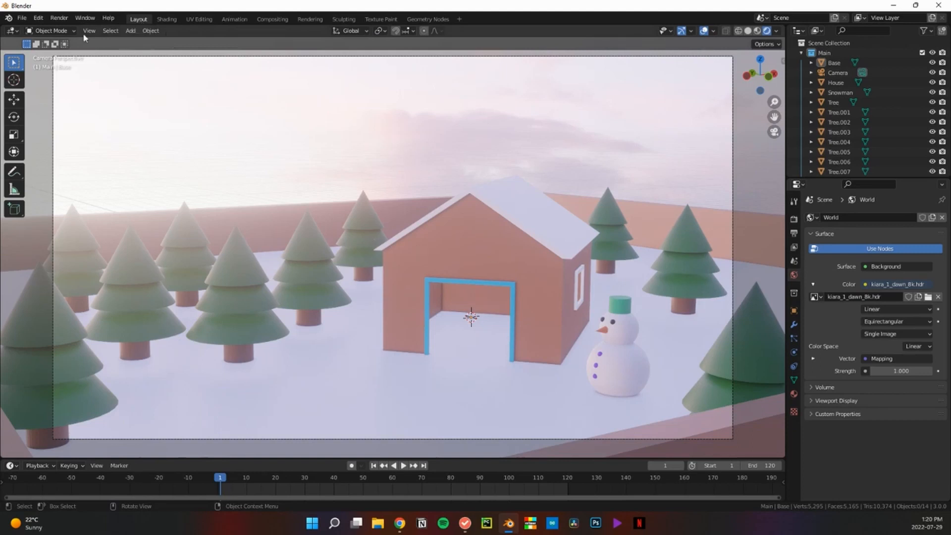
click(57, 20)
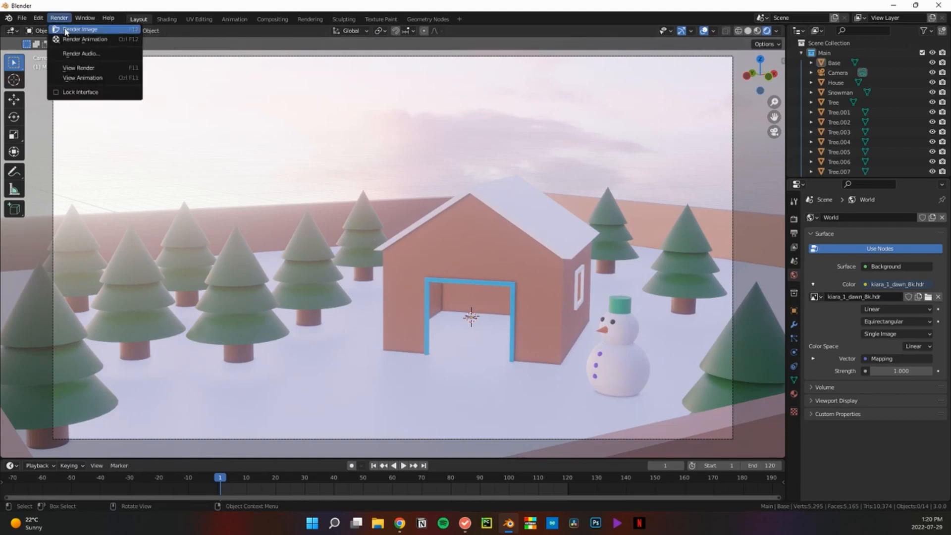